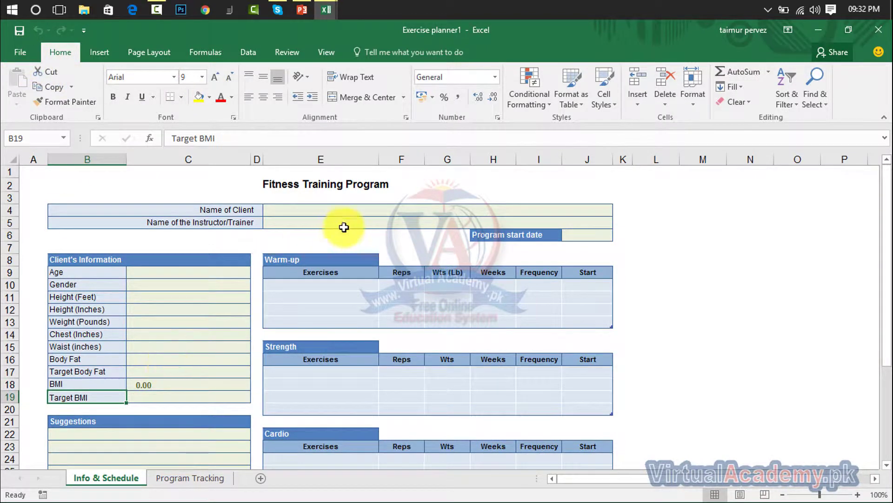
Step: View the Program Tracking sheet of the Exercise planner1 workbook and close that workbook
click(182, 479)
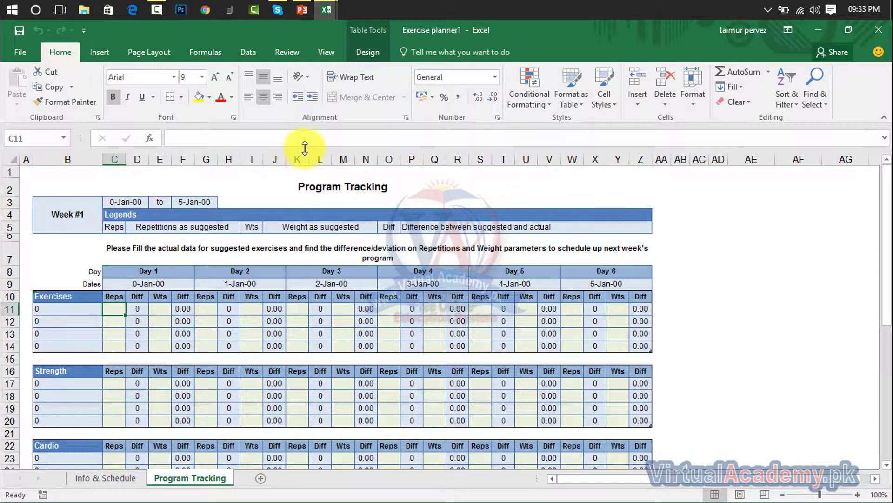
drag(887, 194, 884, 74)
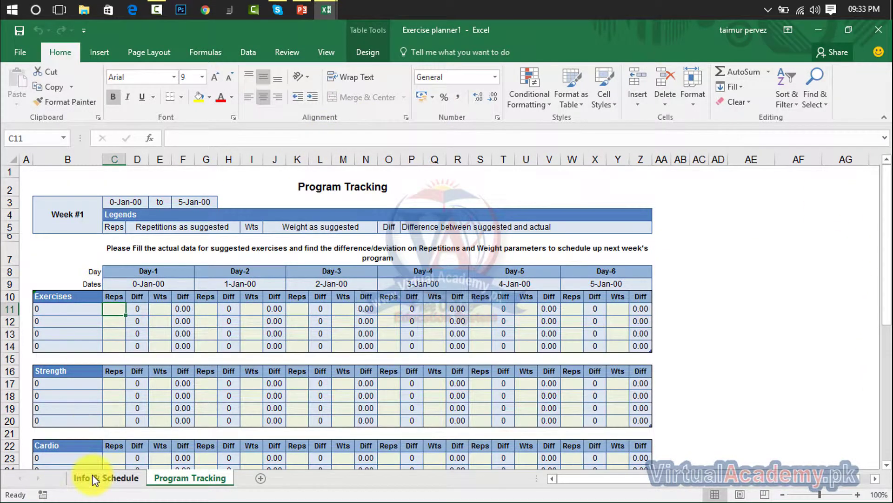
click(866, 34)
click(450, 281)
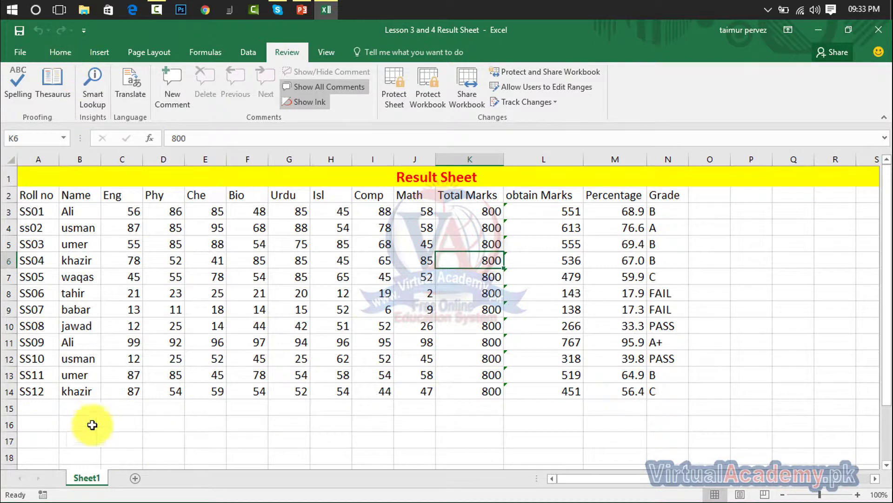
Step: Look through the general and spreadsheet solution templates and insert a blank worksheet before Sheet1
right_click(88, 478)
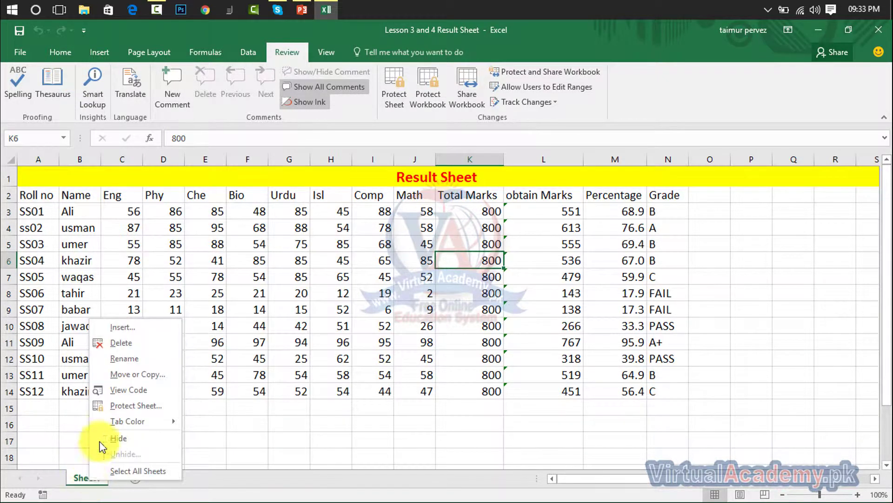
click(127, 328)
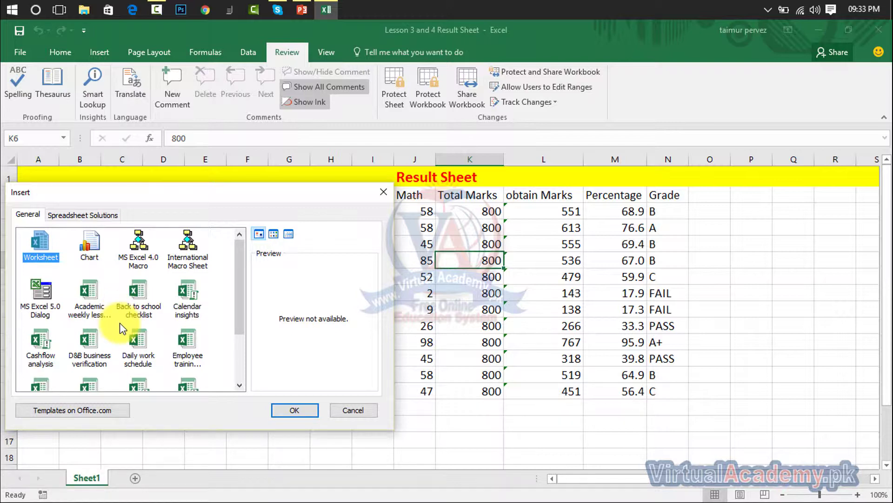
click(245, 283)
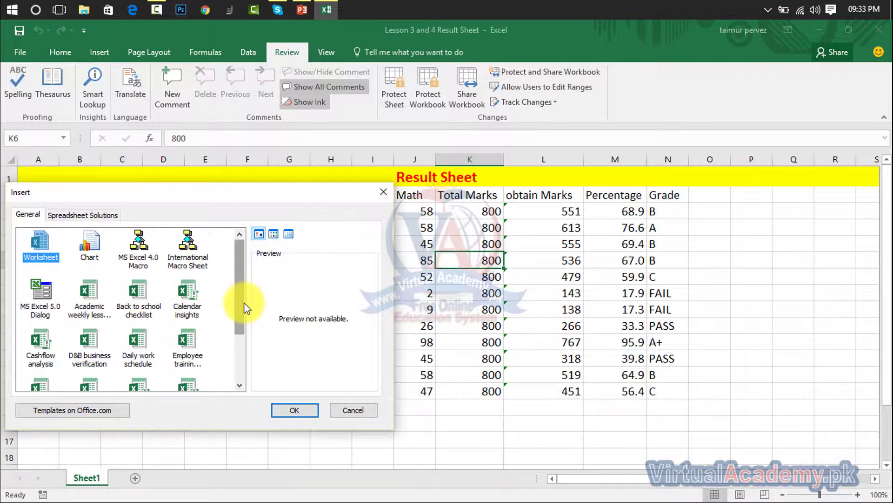
drag(241, 304, 242, 362)
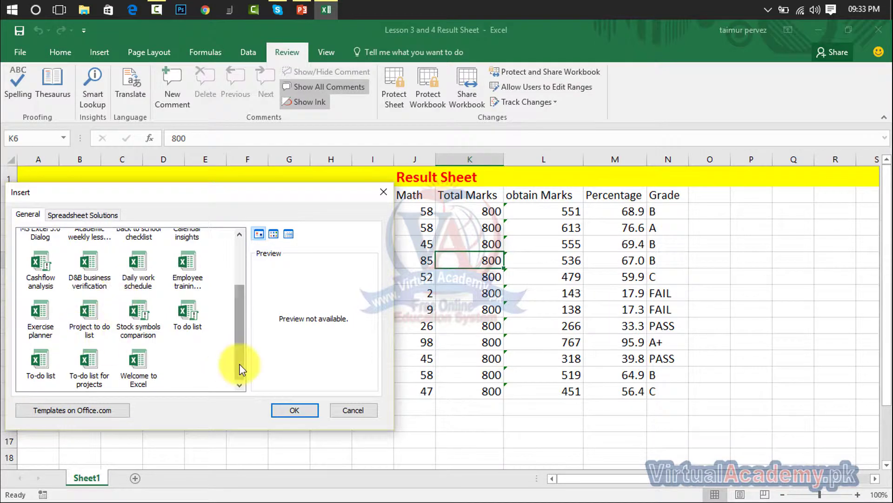
scroll(242, 370, up, 5)
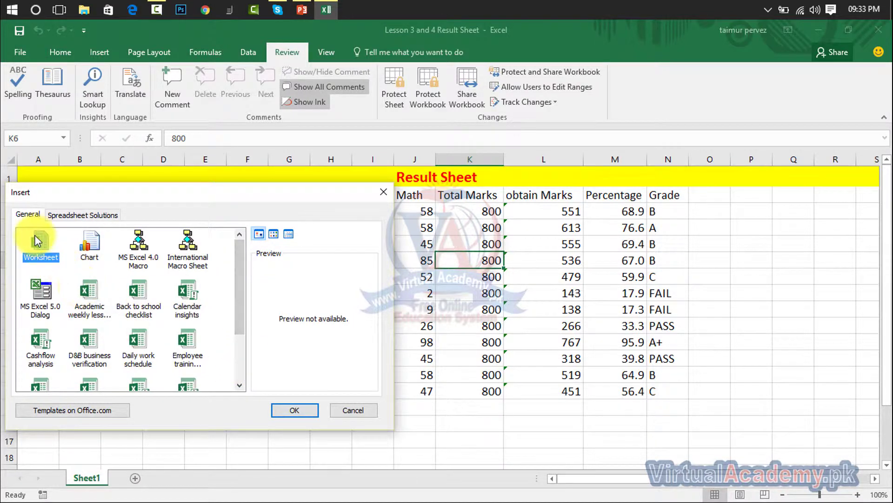
click(76, 215)
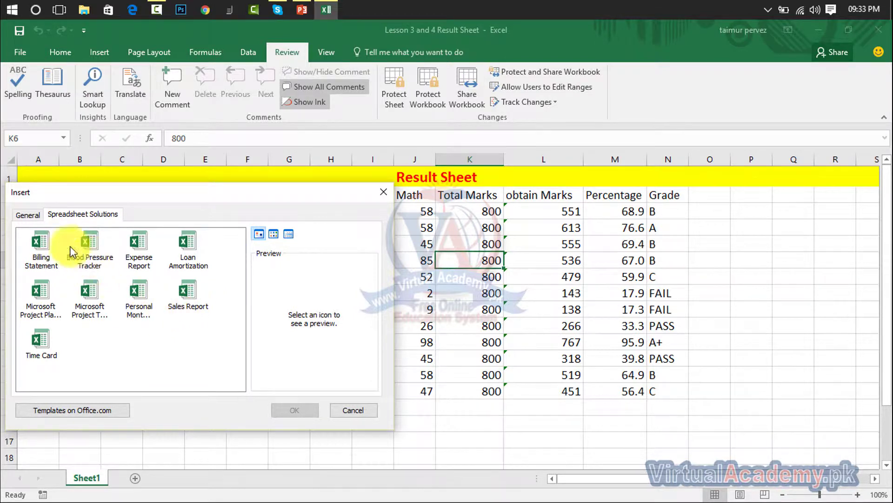
click(27, 214)
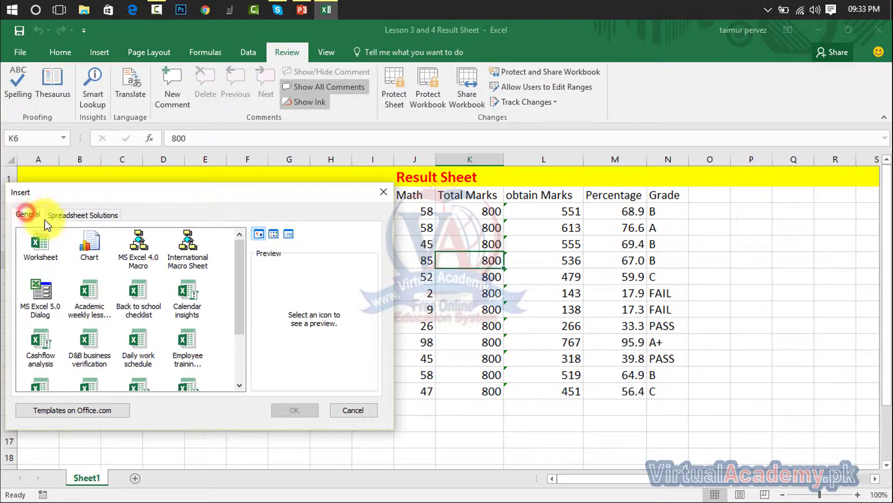
click(35, 247)
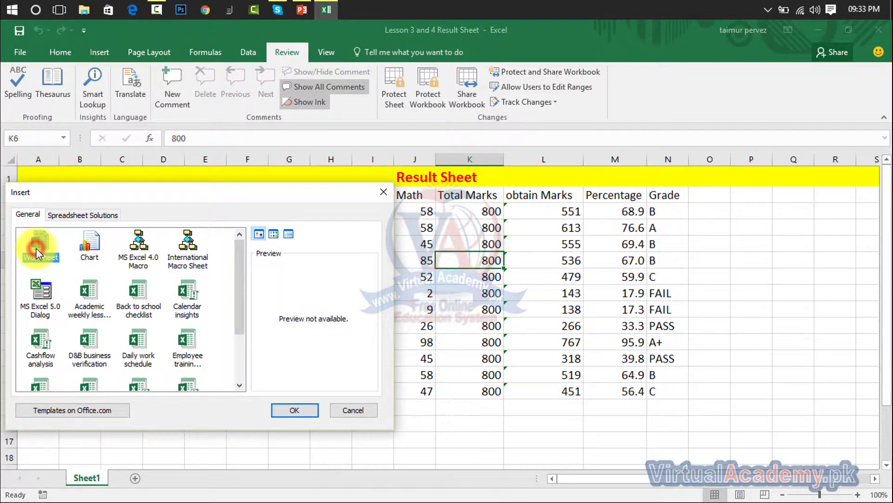
click(292, 410)
Step: Reorder the worksheets so that Sheet1 comes before Sheet4
click(136, 477)
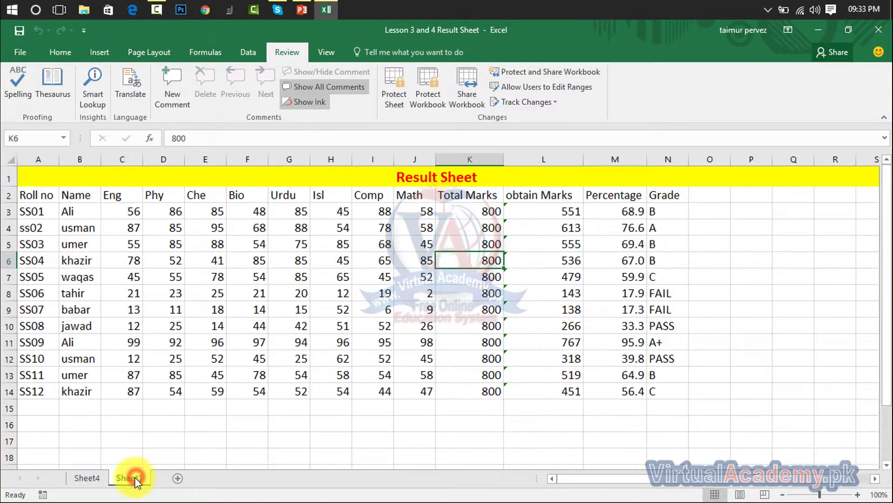
click(89, 479)
mouse_move(91, 481)
mouse_down()
mouse_move(149, 481)
mouse_move(96, 484)
mouse_move(123, 443)
mouse_move(151, 481)
mouse_up()
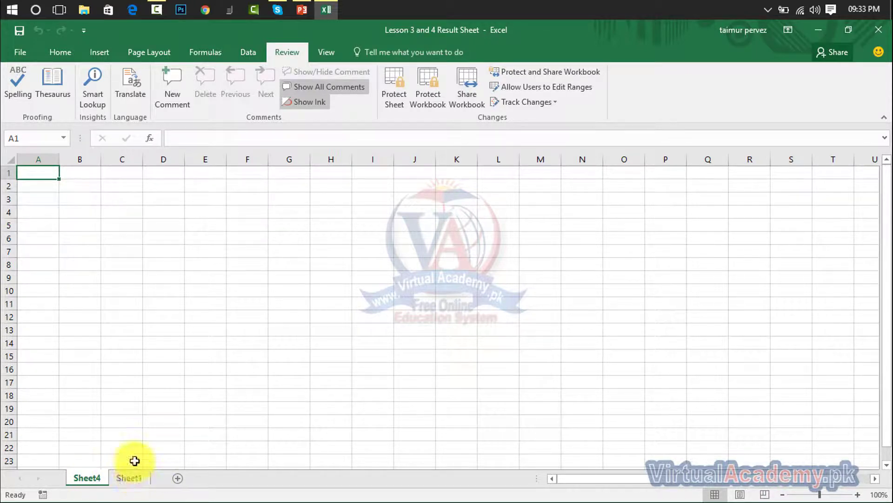
click(129, 477)
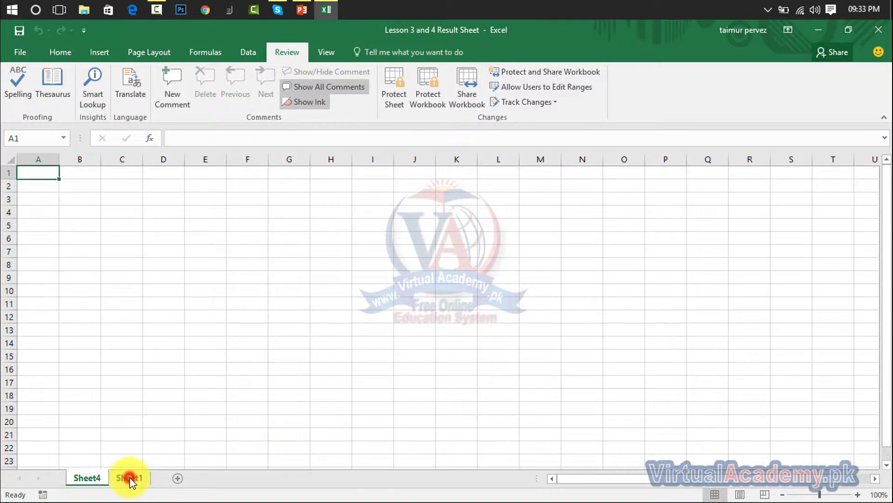
drag(112, 471, 89, 477)
Step: Switch between Sheet1 and Sheet4 to compare them, and delete Sheet4 from the workbook
click(127, 477)
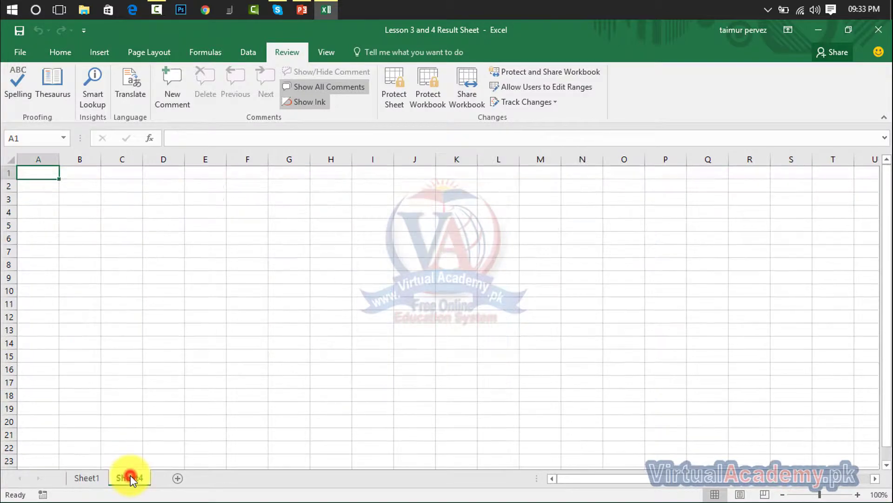
click(92, 482)
click(128, 477)
right_click(138, 483)
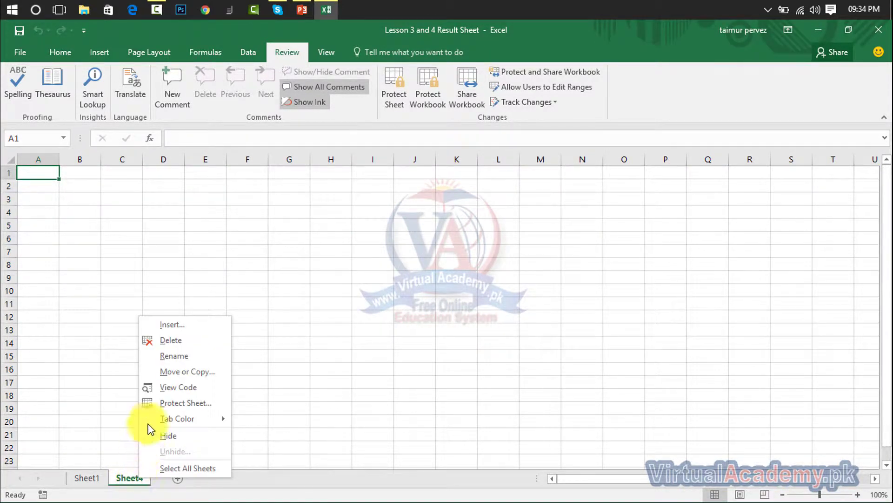
click(170, 341)
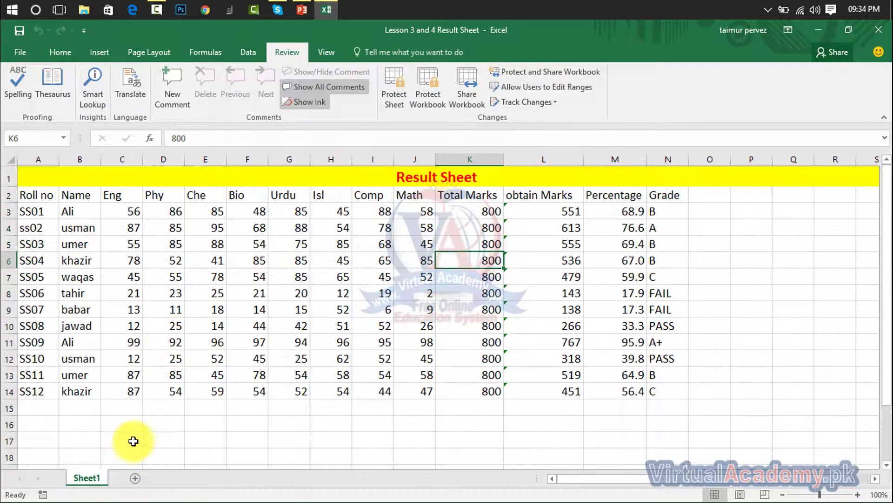
Step: Insert another blank worksheet and reorder the sheets so that Sheet1 comes first
right_click(94, 474)
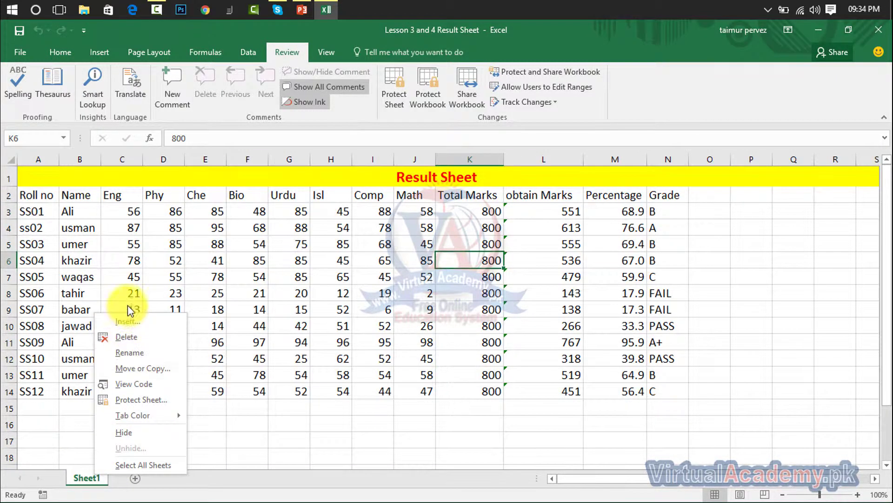
click(125, 320)
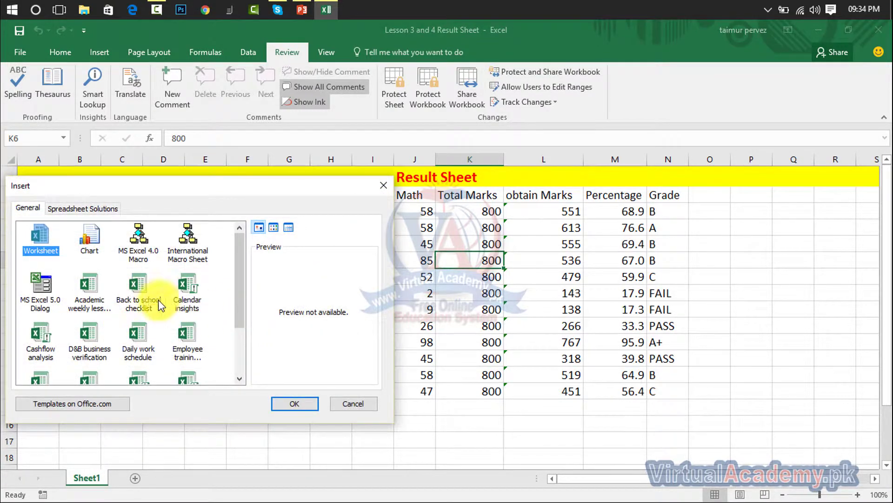
click(298, 400)
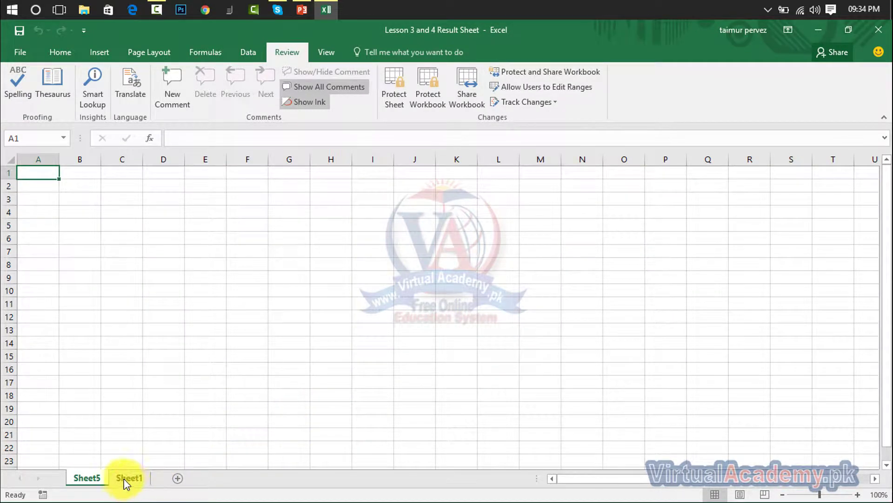
click(91, 477)
drag(137, 479, 84, 480)
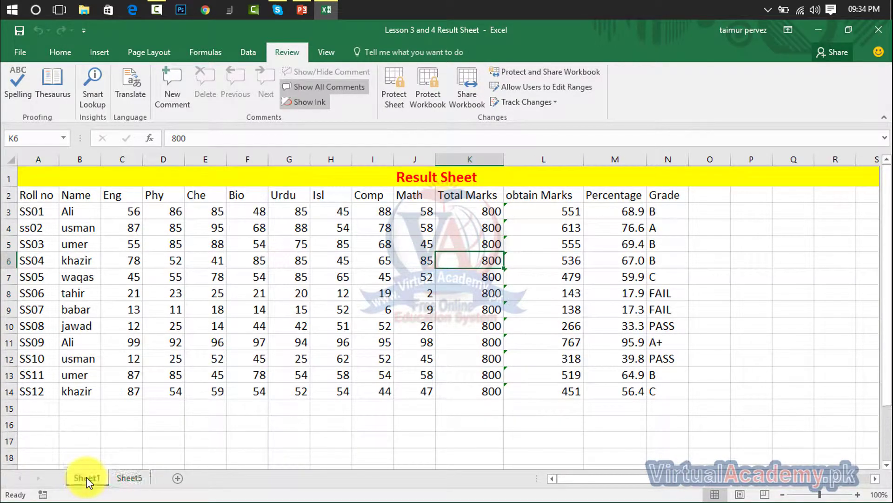
Step: Rename the blank worksheet Sheet5 as Sheet2
click(132, 476)
right_click(132, 477)
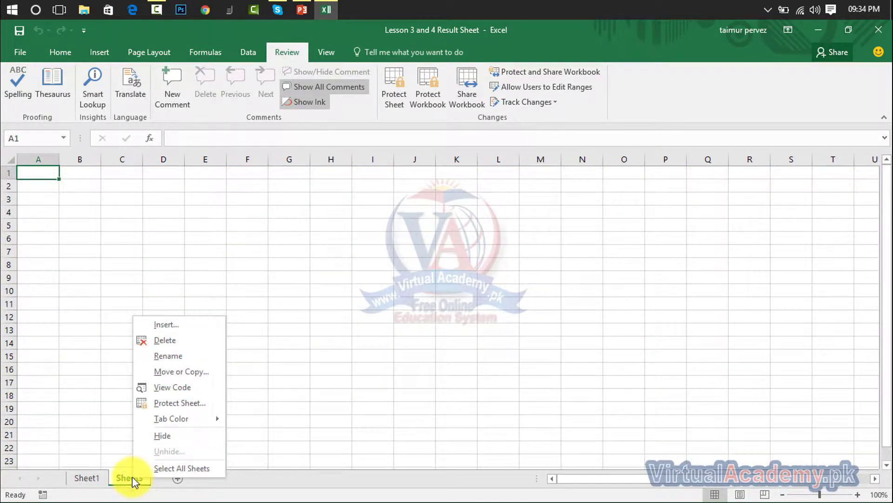
click(169, 357)
key(Return)
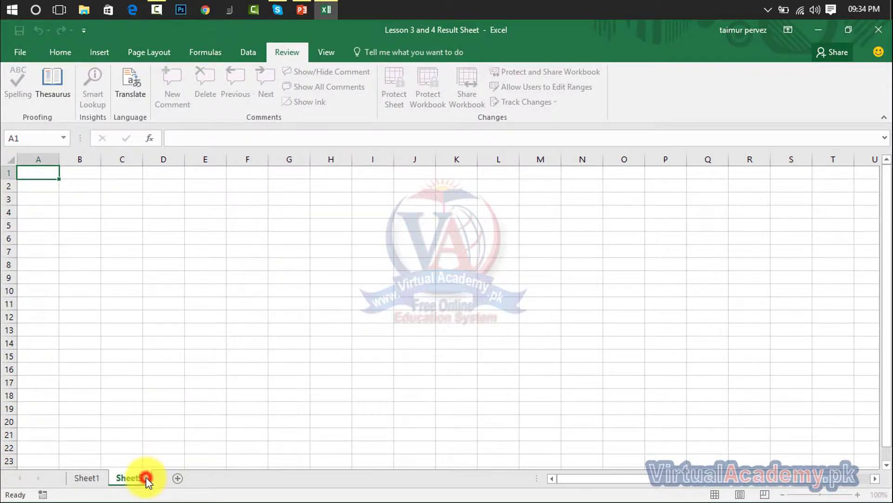
right_click(140, 479)
click(169, 359)
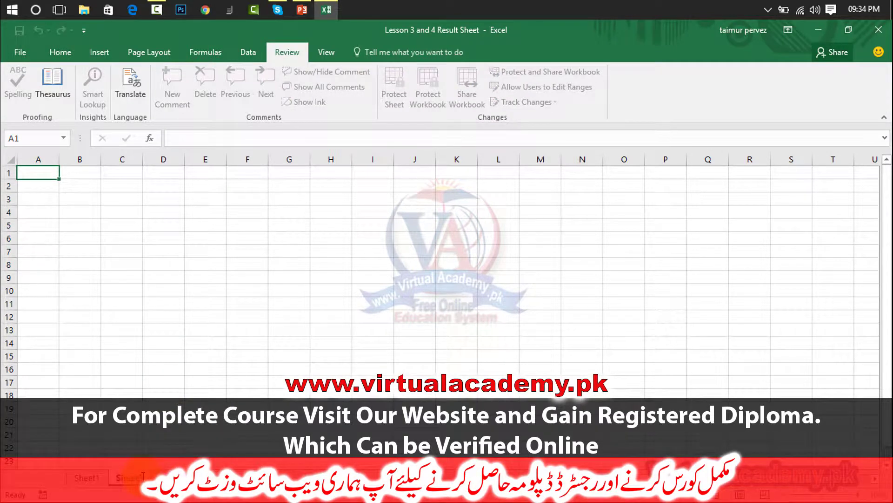
key(Return)
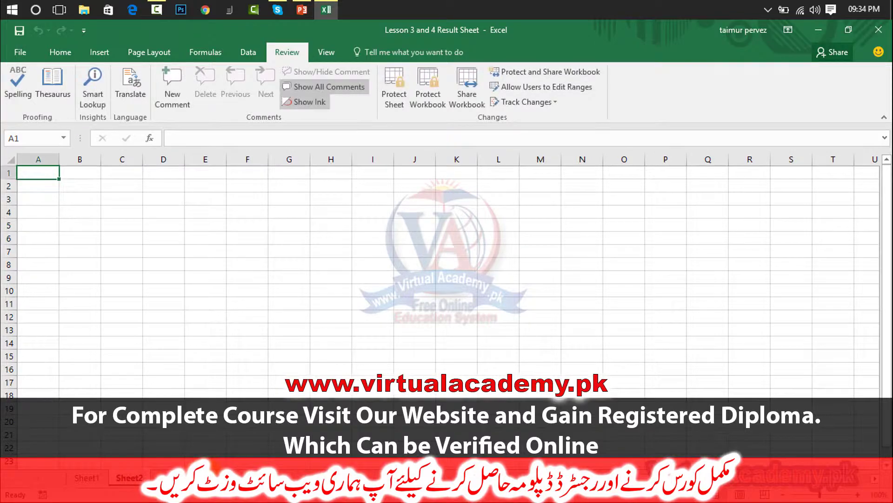
Step: Rename the blank second worksheet with a person's first name
click(89, 478)
click(129, 473)
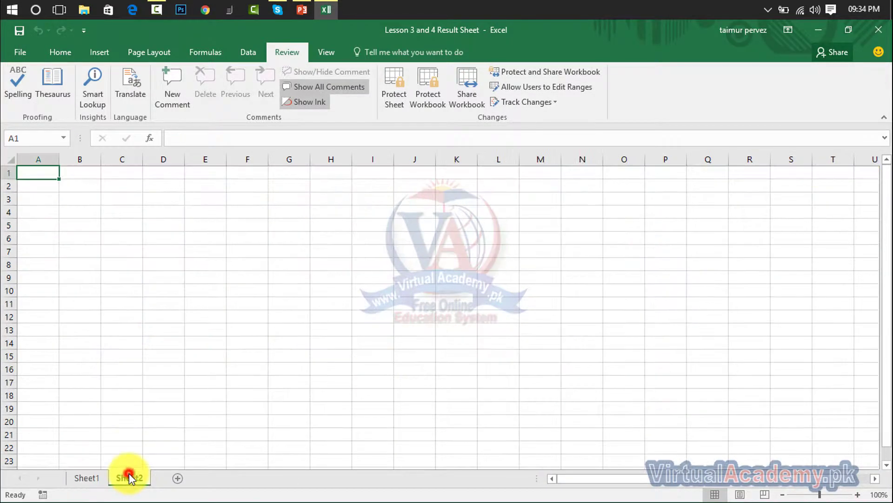
right_click(129, 473)
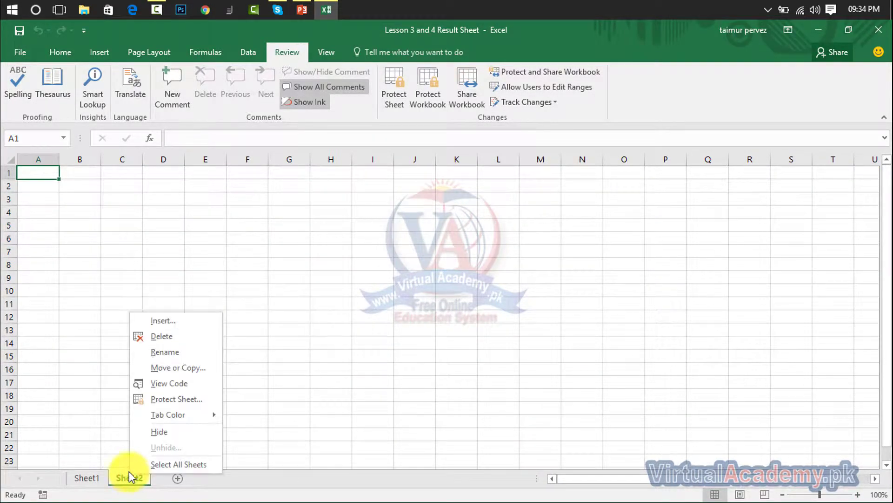
click(179, 351)
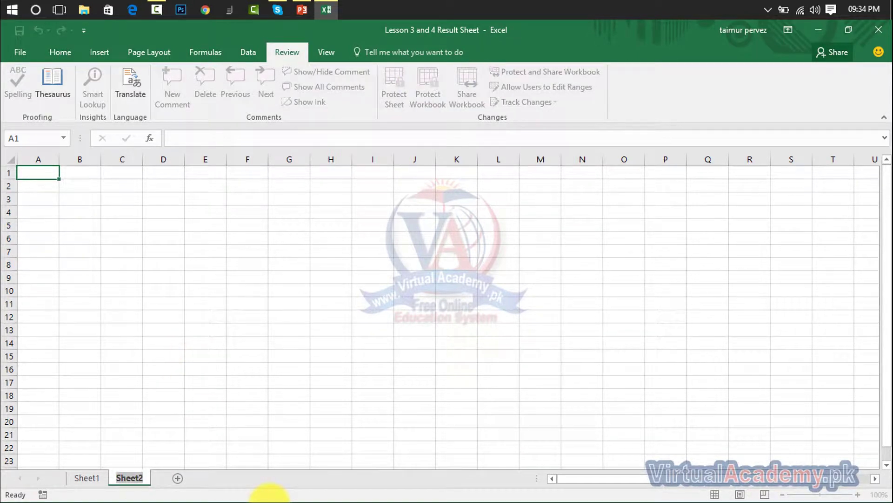
text(Ali)
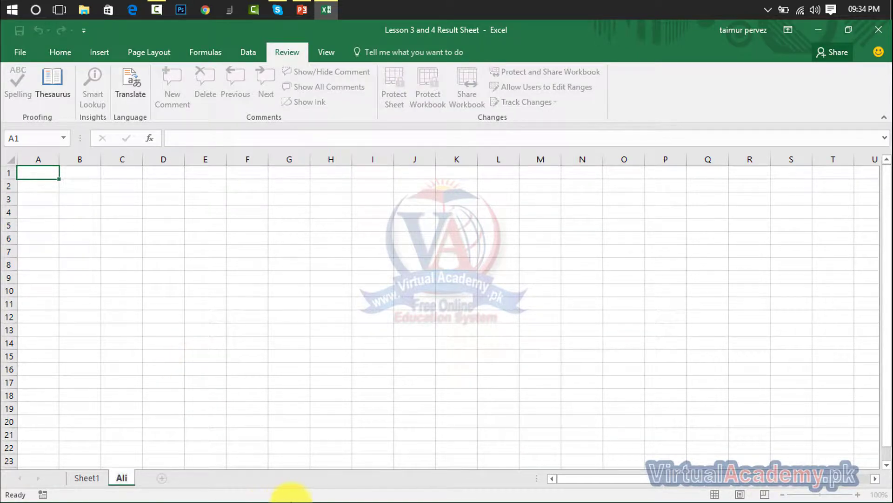
click(239, 484)
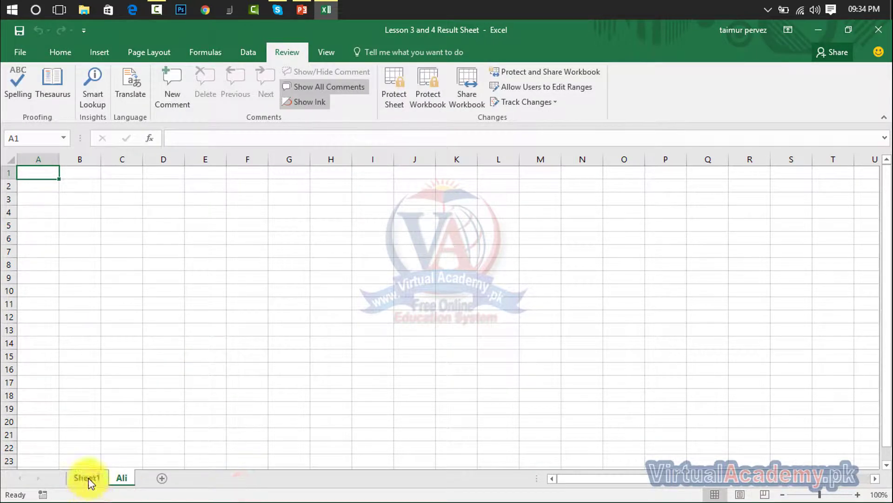
Step: Create a copy of Sheet1 in the same workbook, placed before the blank second worksheet
click(89, 477)
right_click(89, 477)
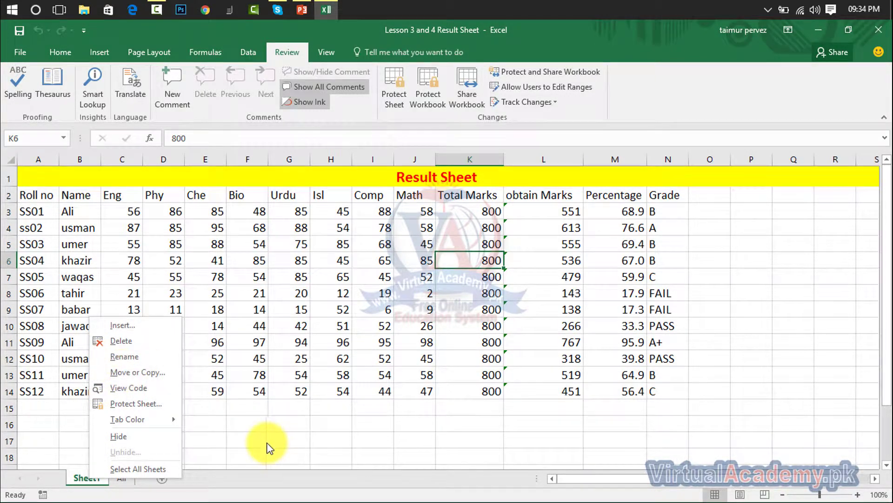
click(154, 372)
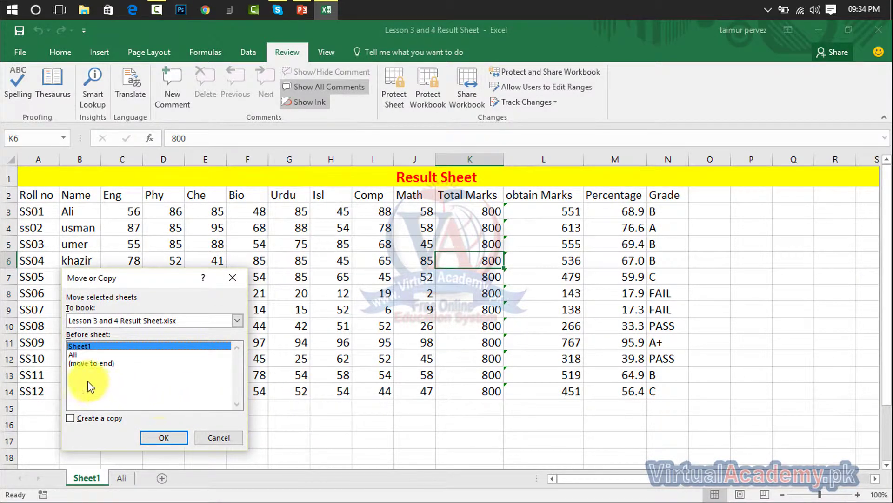
click(75, 354)
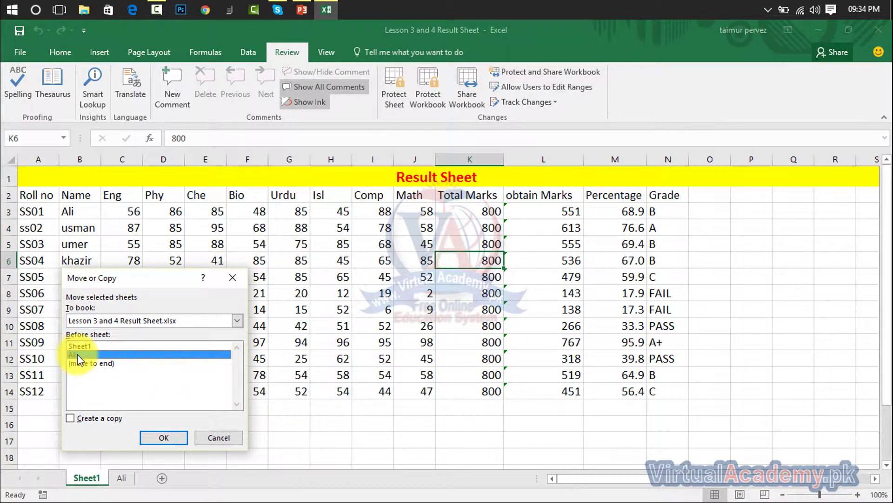
click(71, 421)
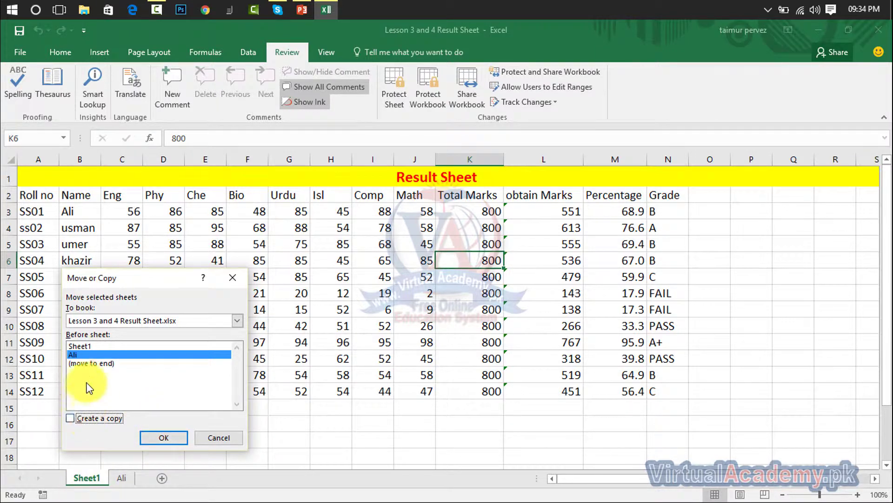
click(70, 420)
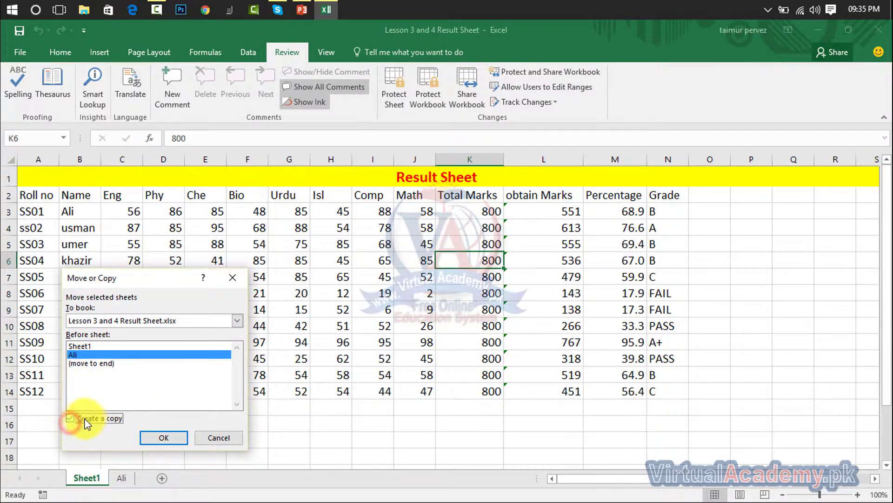
click(164, 437)
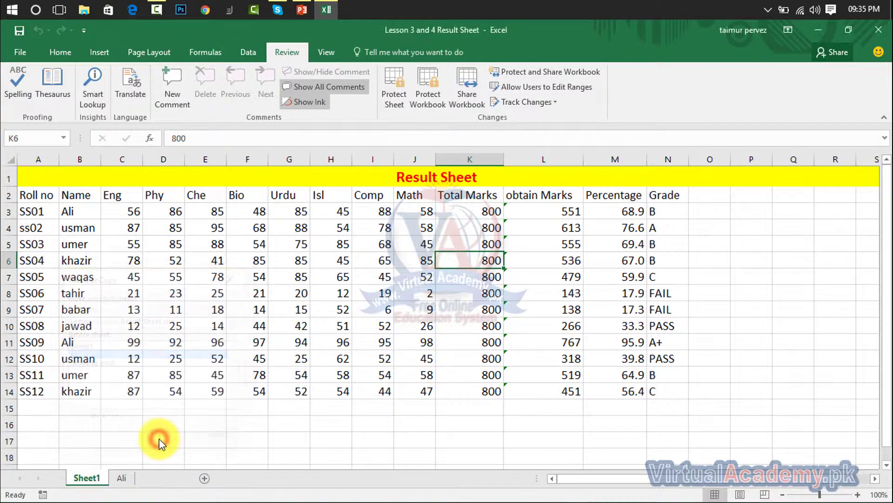
Step: Compare Sheet1 with its copy Sheet1 (2) and the blank worksheet, and delete Sheet1 (2)
click(90, 477)
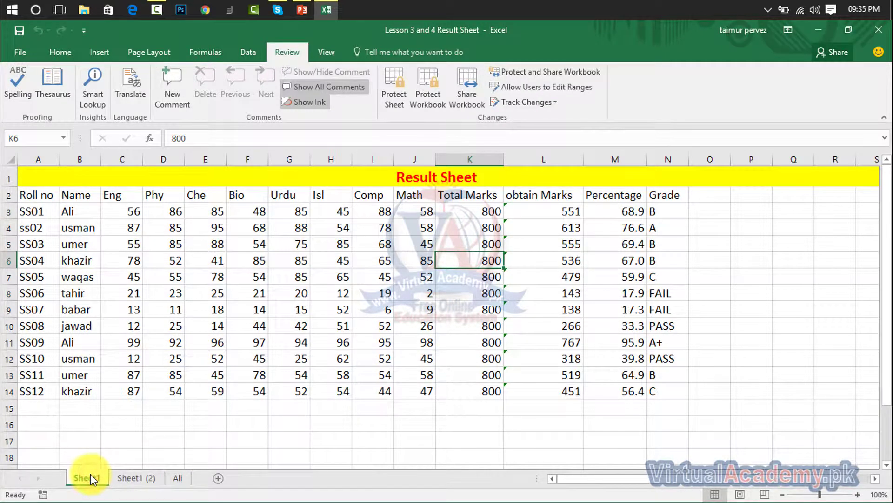
click(134, 478)
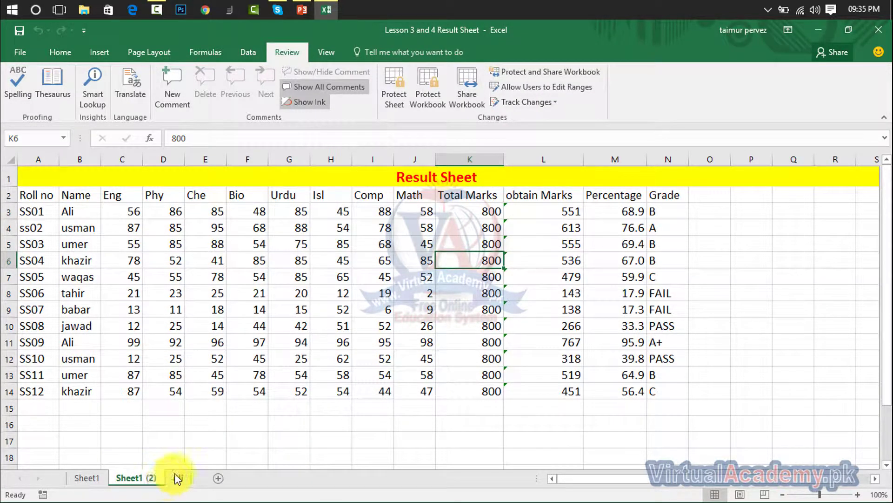
click(174, 473)
click(134, 464)
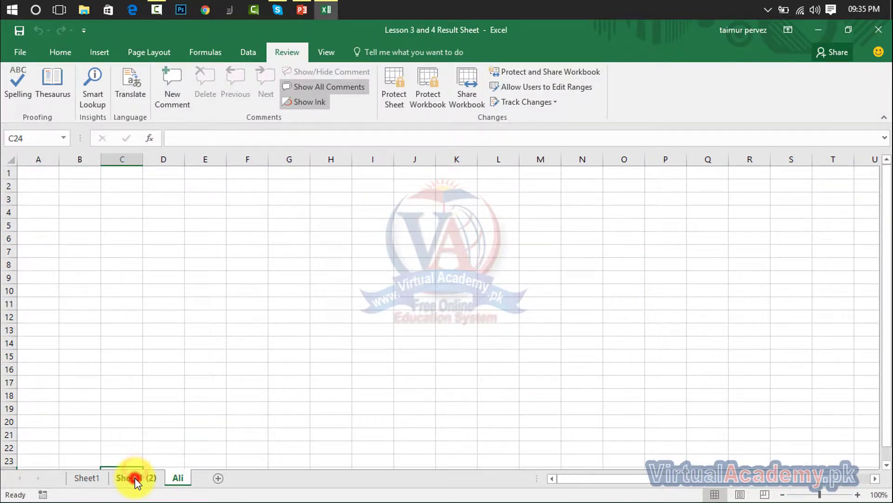
click(134, 477)
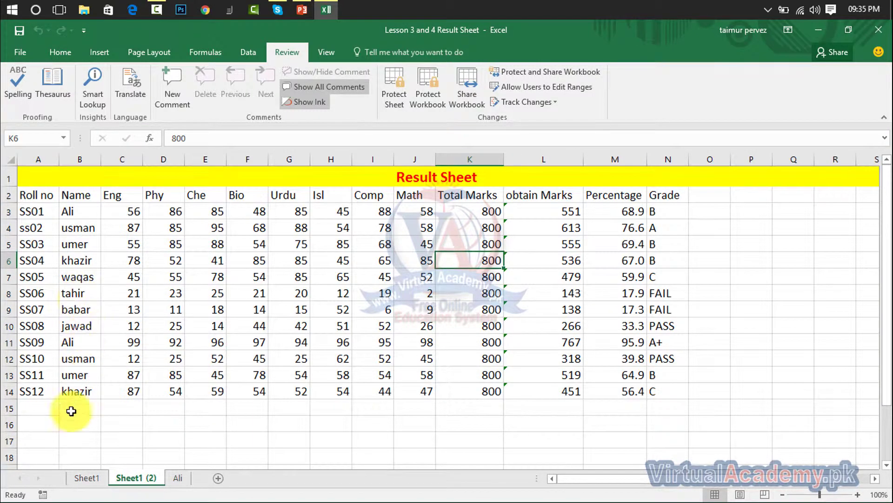
click(88, 480)
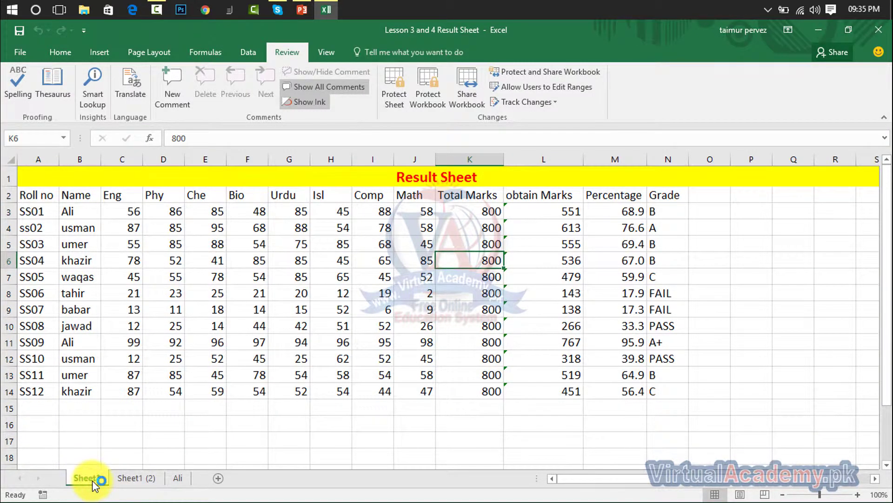
click(122, 481)
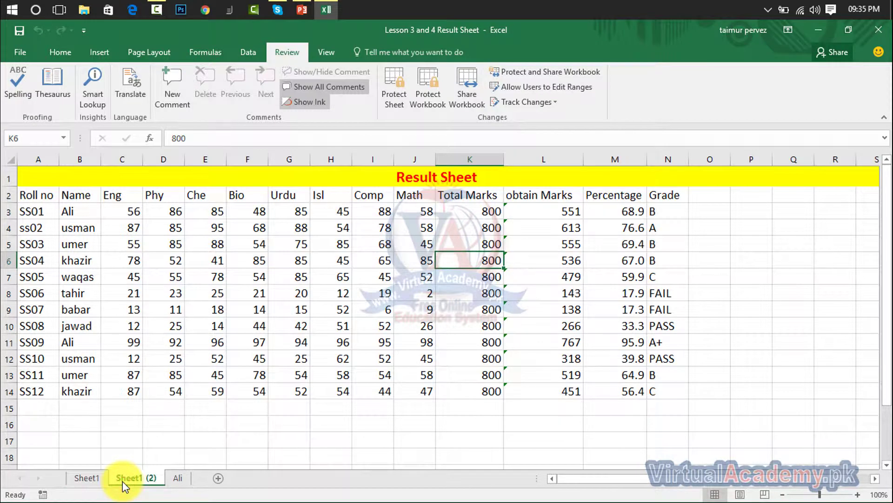
right_click(142, 473)
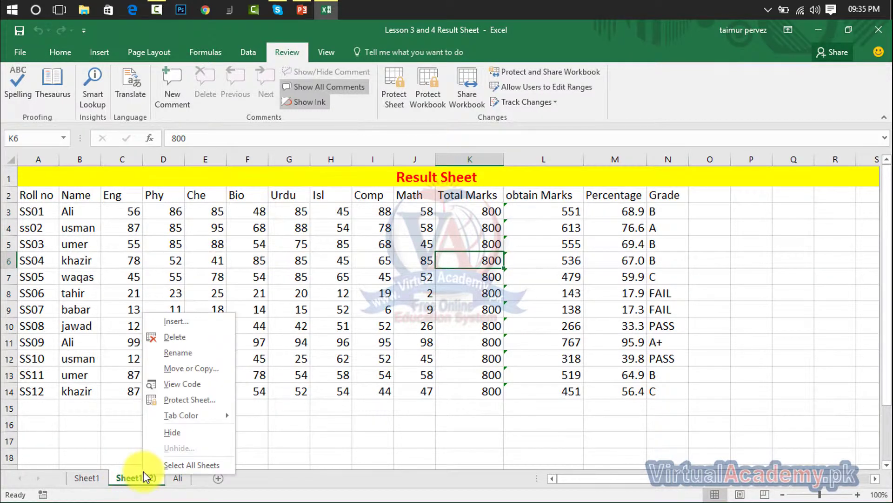
click(186, 335)
click(425, 304)
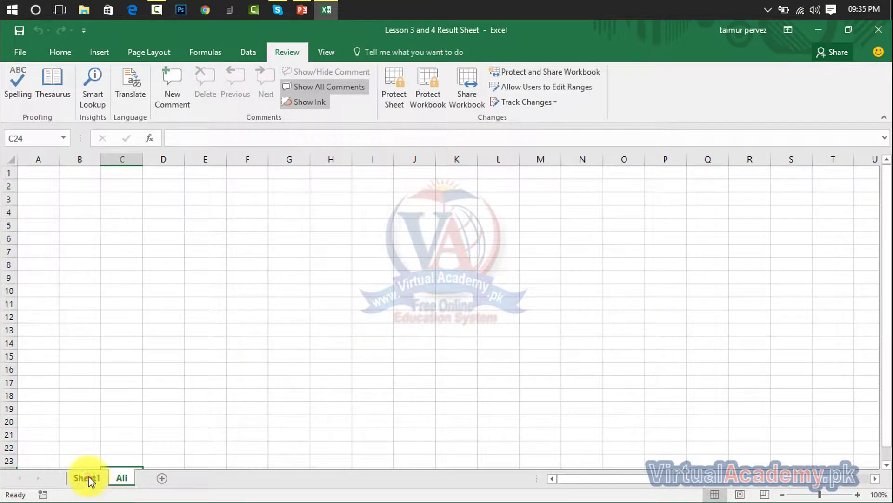
Step: View the code window of Sheet1 in the Visual Basic editor, and close the editor
click(88, 477)
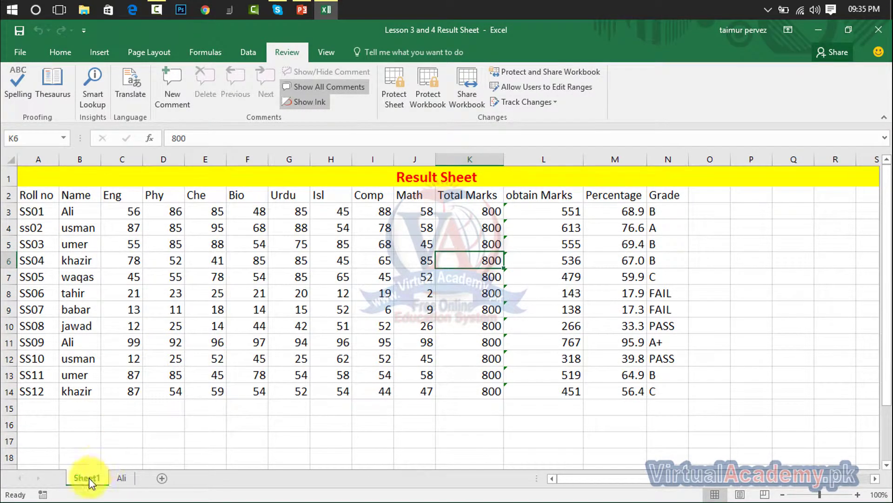
right_click(88, 476)
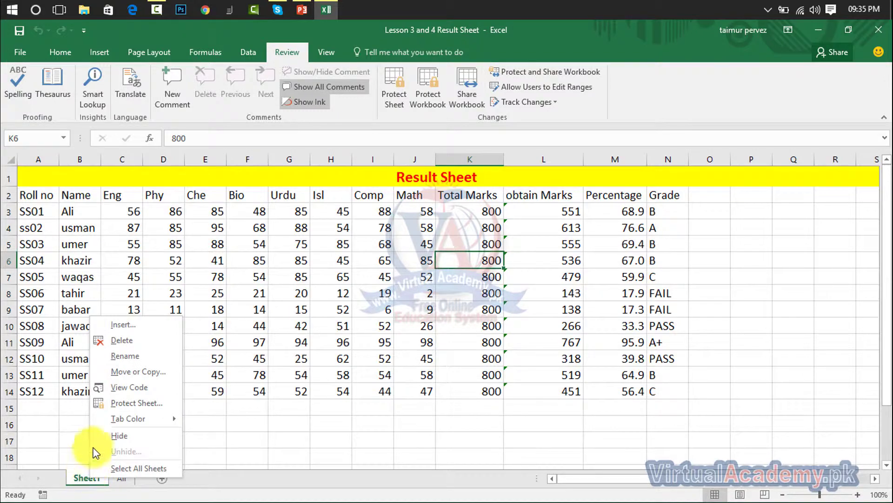
click(123, 393)
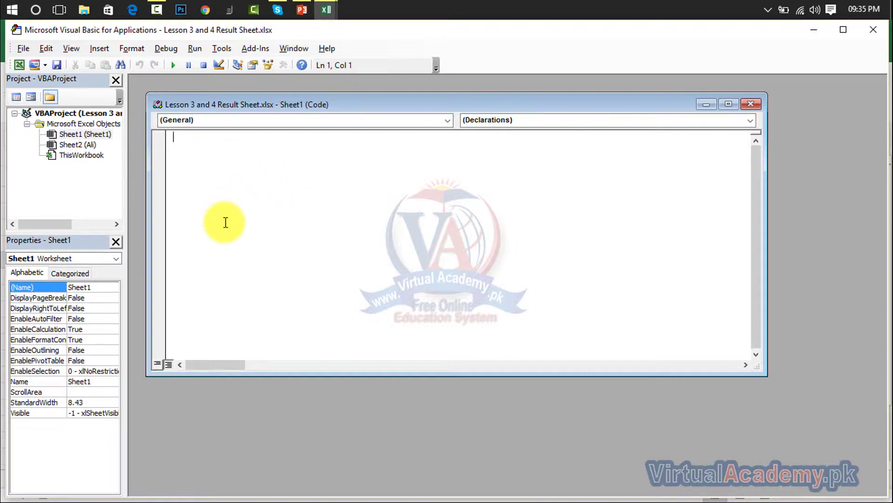
click(873, 29)
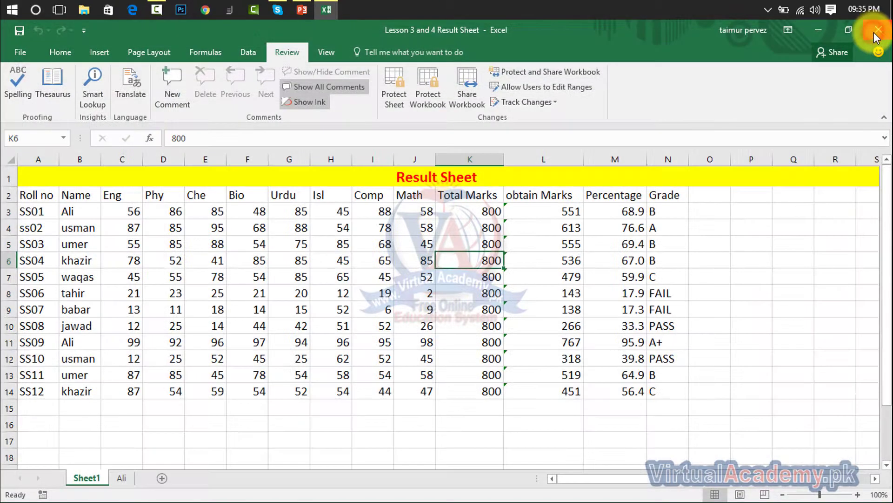
Step: Protect Sheet1 with a password, keeping all the user permissions ticked, and re-enter the password to confirm
right_click(88, 479)
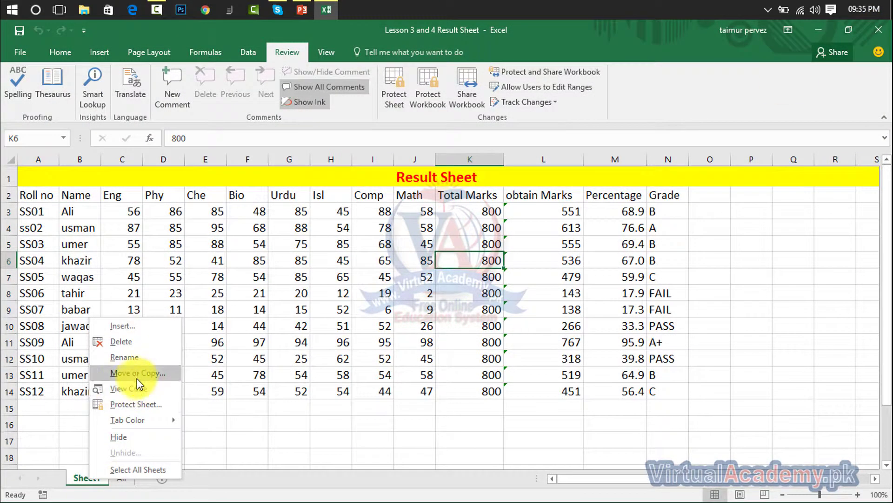
click(140, 405)
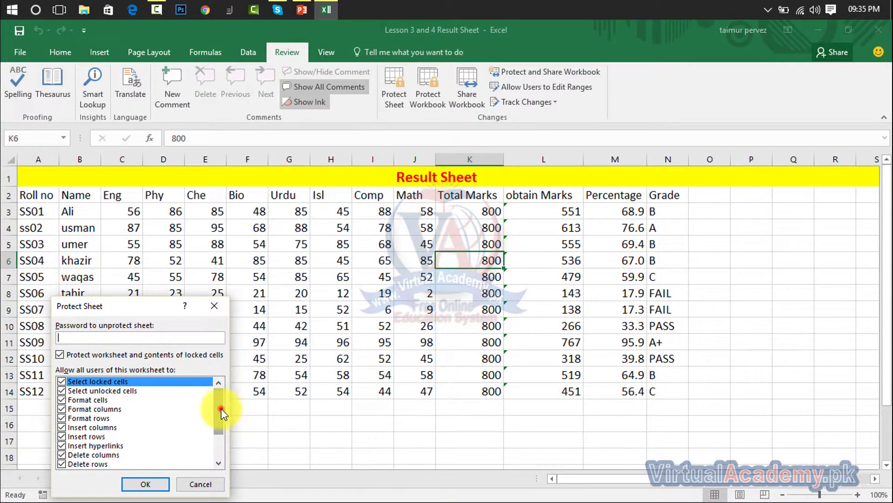
drag(221, 408, 223, 448)
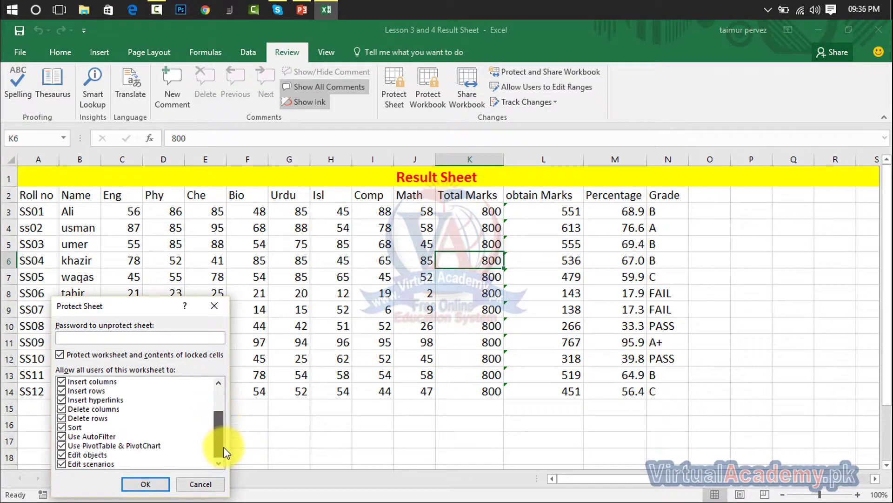
click(128, 338)
text(1)
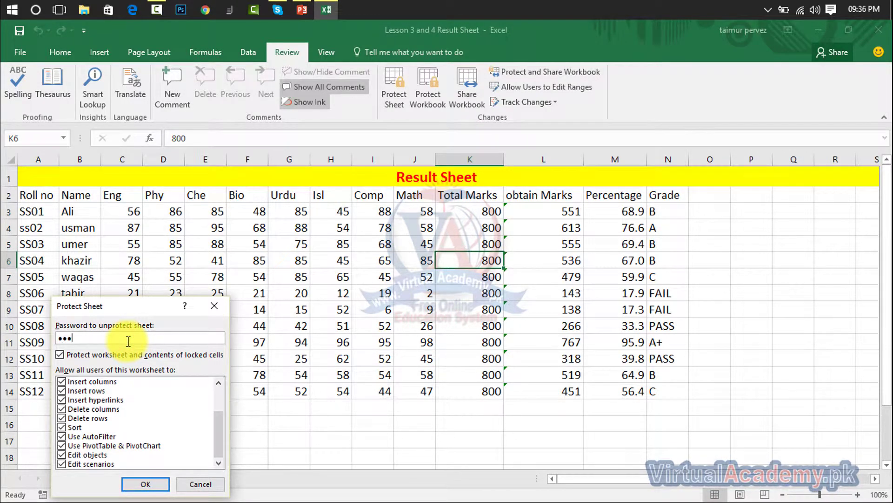
key(Return)
key(Return)
Step: Try to clear the marks in C3:J15 and the mark in cell I9 on the protected sheet
drag(138, 216, 400, 400)
key(Delete)
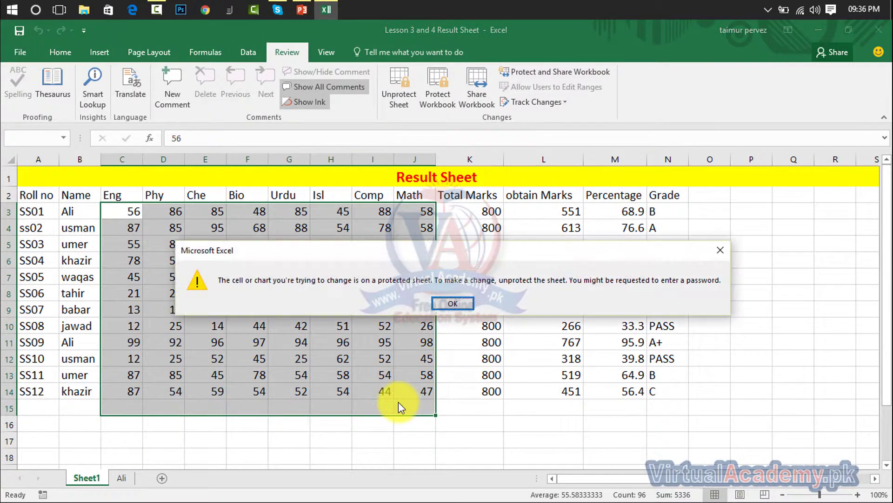
click(464, 303)
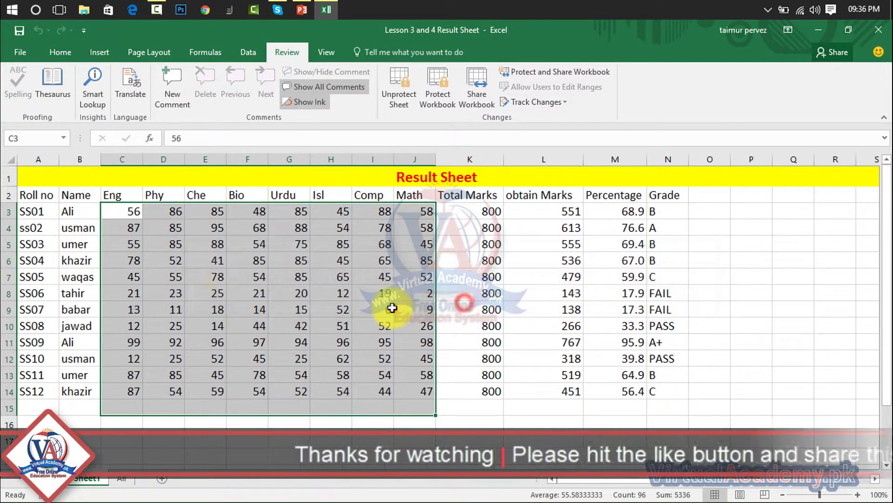
click(392, 307)
key(Delete)
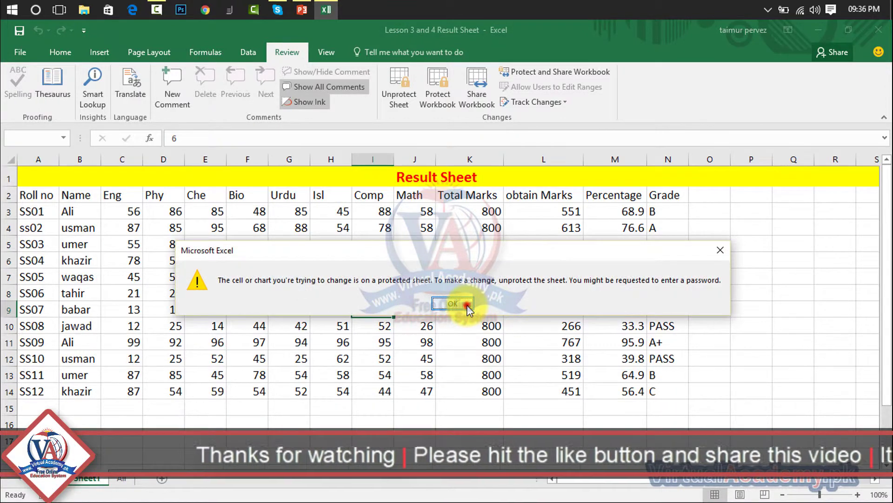
click(468, 305)
Step: Unprotect Sheet1 by entering the sheet password
right_click(89, 482)
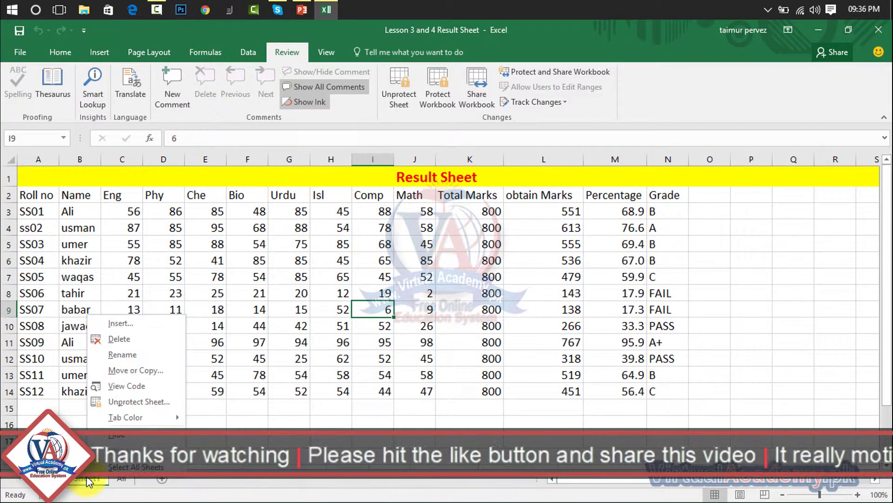
click(124, 402)
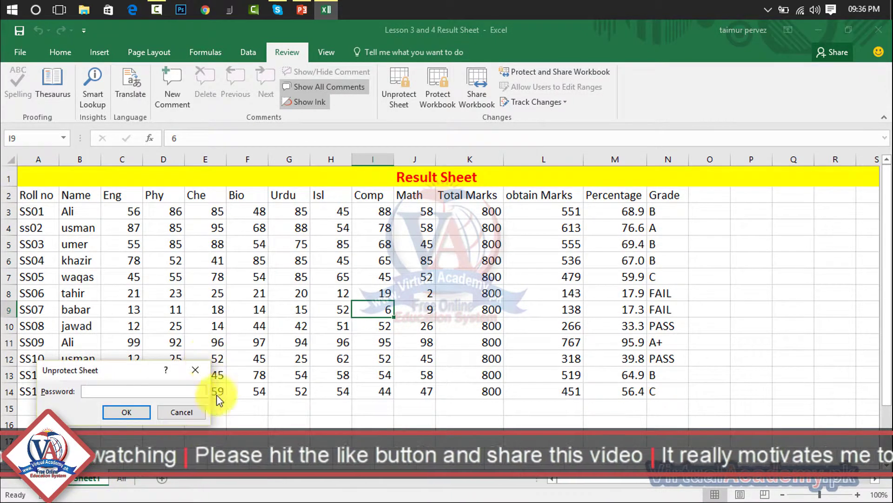
text(••)
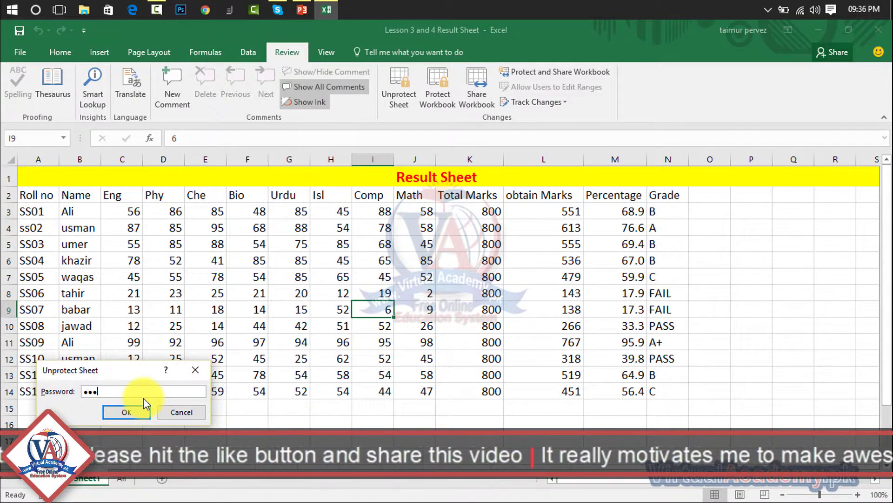
click(139, 408)
Step: Clear the names and marks in B3:E11, and undo the deletion
drag(88, 214, 214, 335)
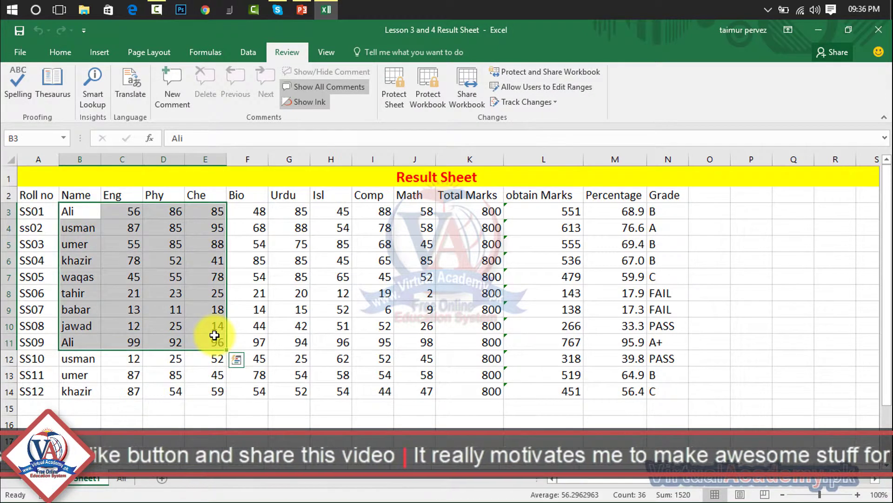
key(Delete)
key(ctrl+z)
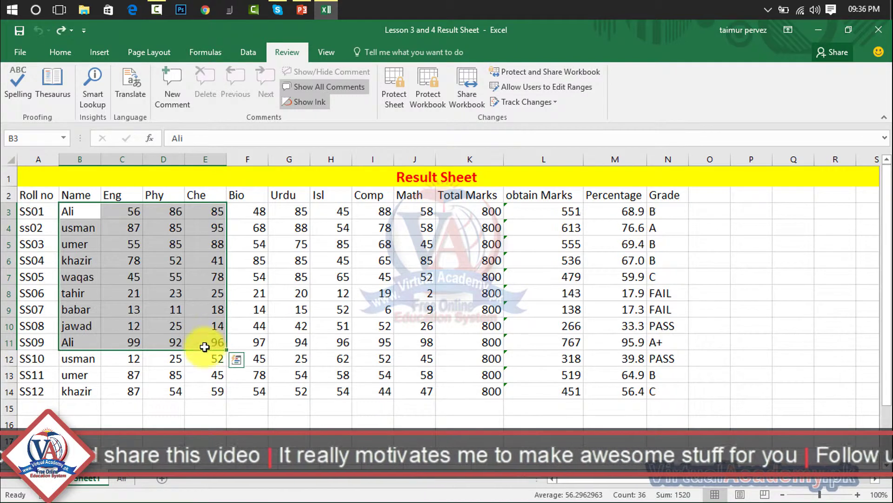
Step: Color the Sheet1 tab with the dark orange theme shade, and deselect the cell range
right_click(95, 480)
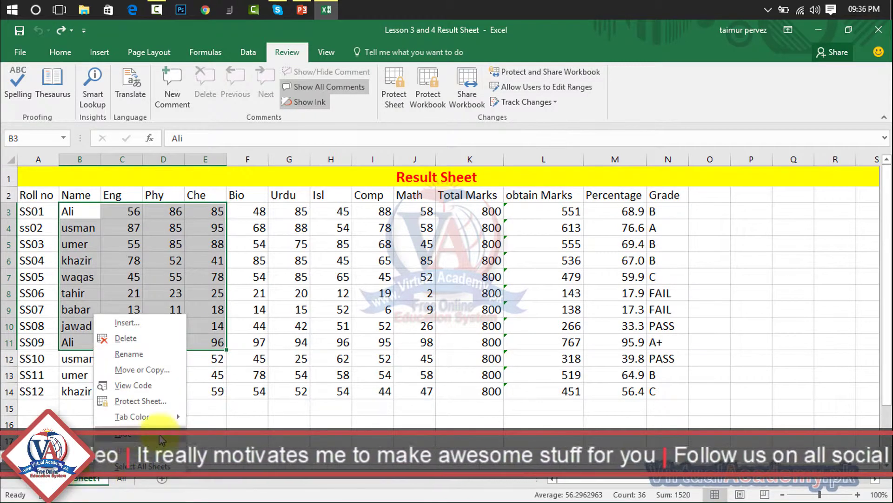
mouse_move(169, 416)
click(250, 427)
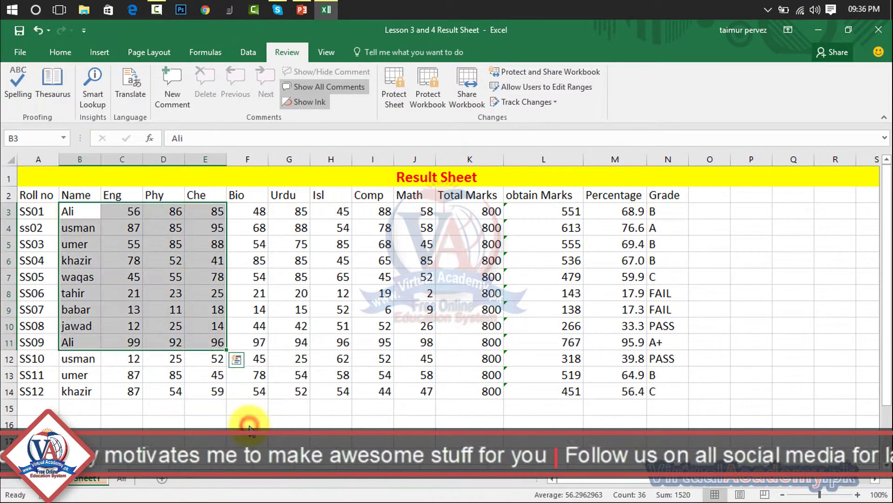
click(193, 422)
Step: Change the Sheet1 tab color to the base blue-gray theme color, and switch to the second worksheet to check it
right_click(86, 481)
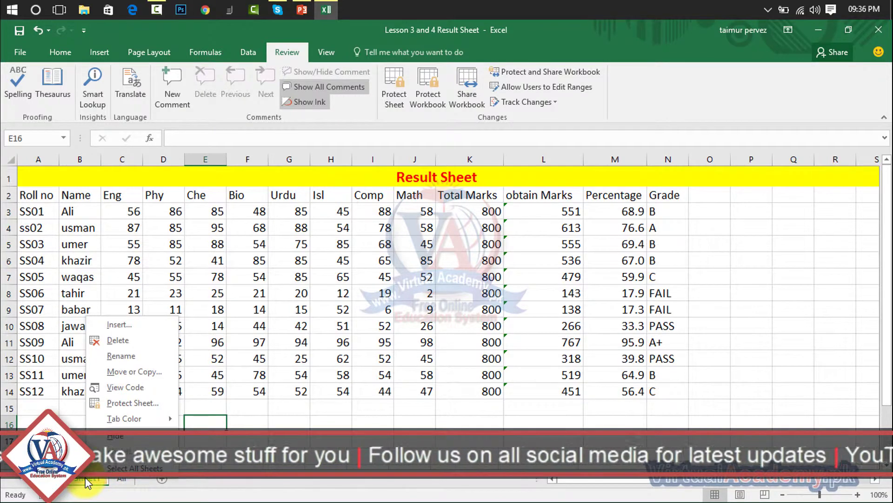
mouse_move(121, 417)
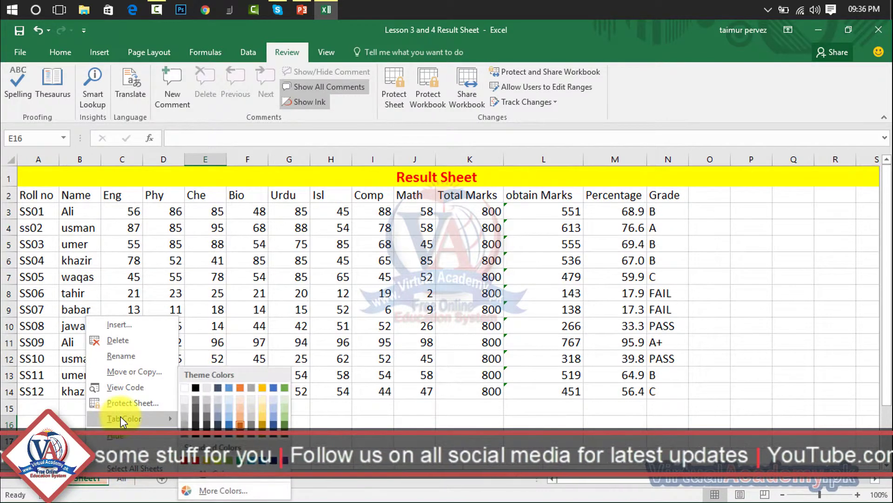
click(217, 388)
click(129, 481)
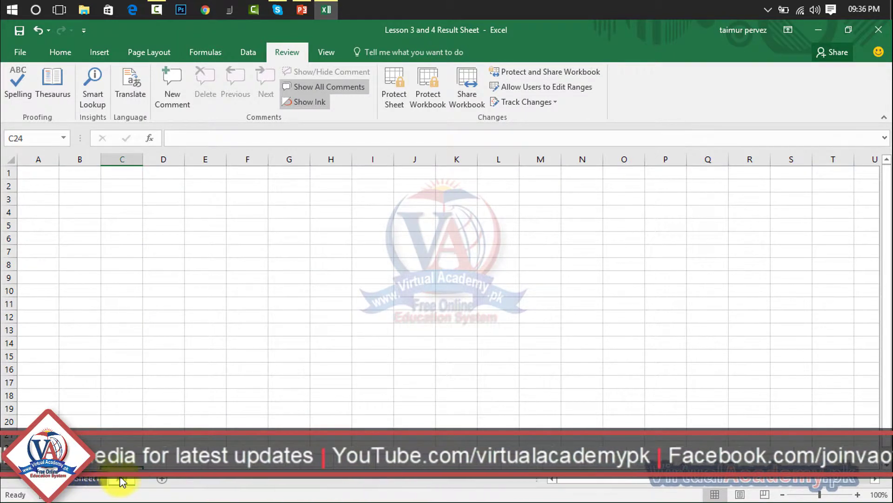
Step: Color the second worksheet's tab with the standard dark red, and switch between the two sheets to check their tab colors
right_click(90, 480)
mouse_move(153, 417)
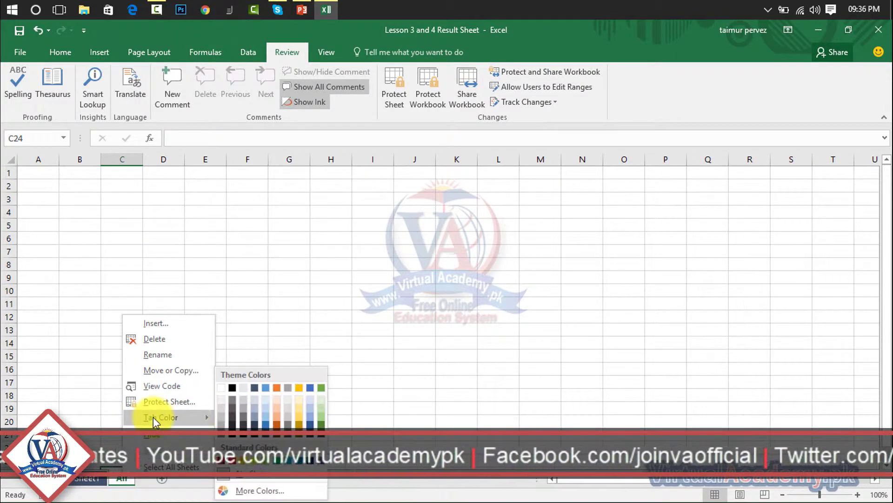
click(222, 463)
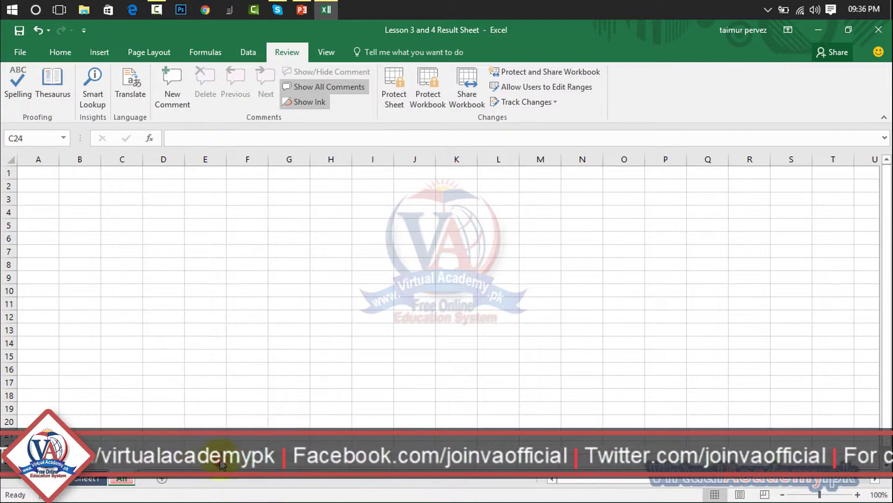
click(97, 477)
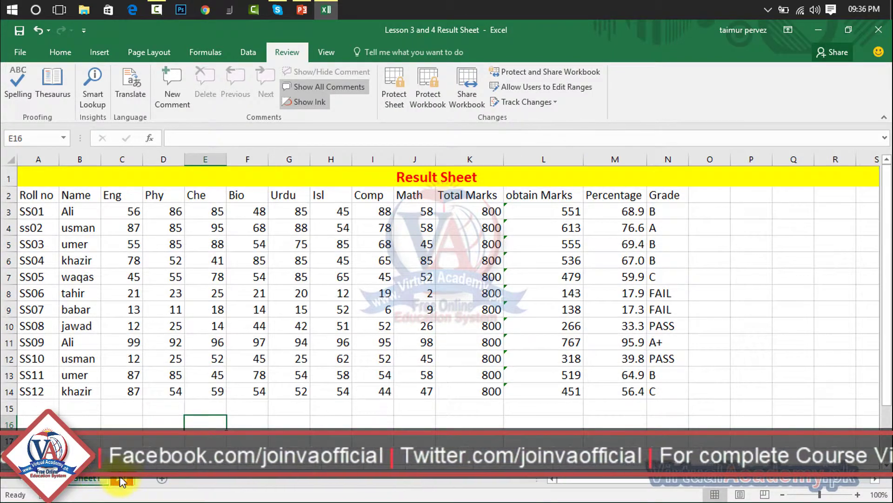
click(119, 478)
click(96, 479)
Step: Hide Sheet1, and unhide it again
right_click(96, 479)
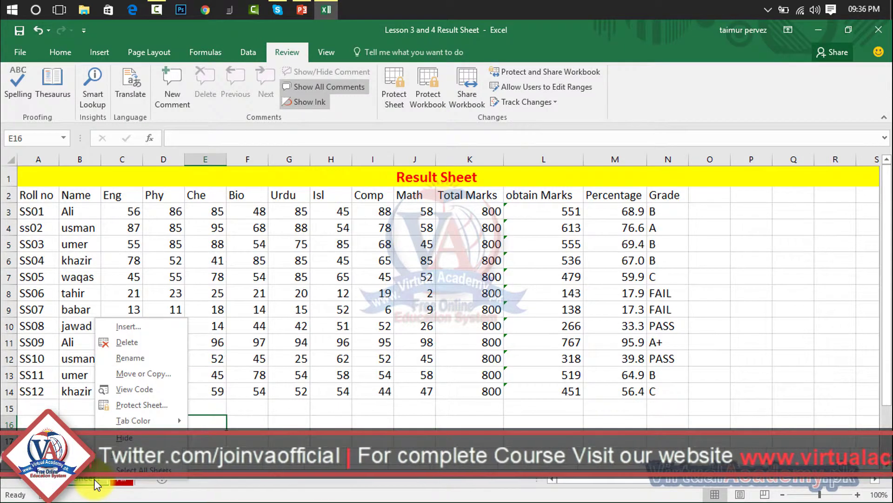
click(133, 440)
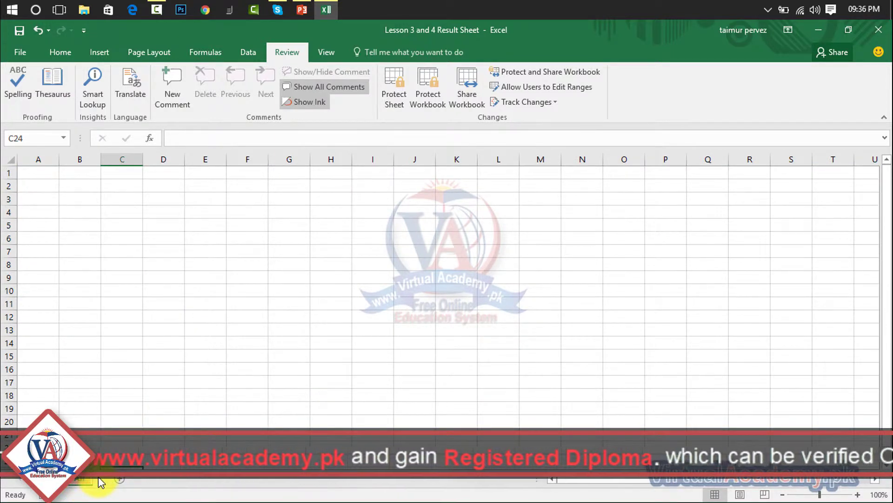
right_click(82, 483)
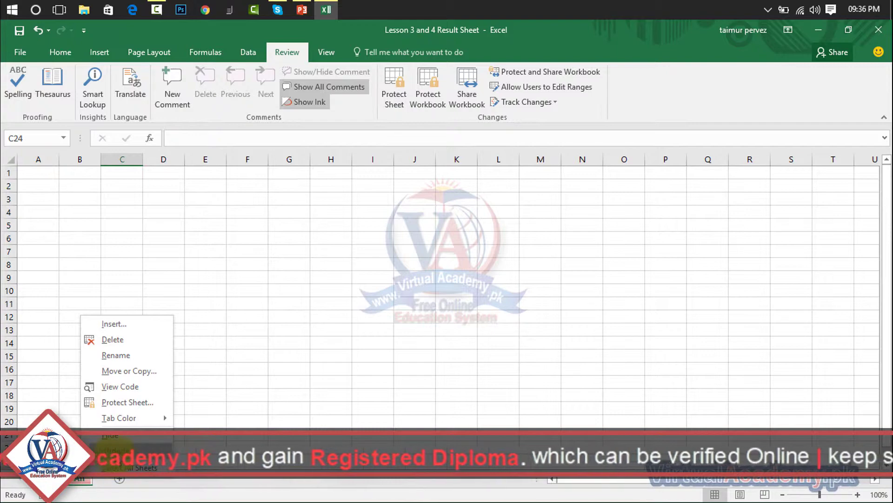
click(114, 451)
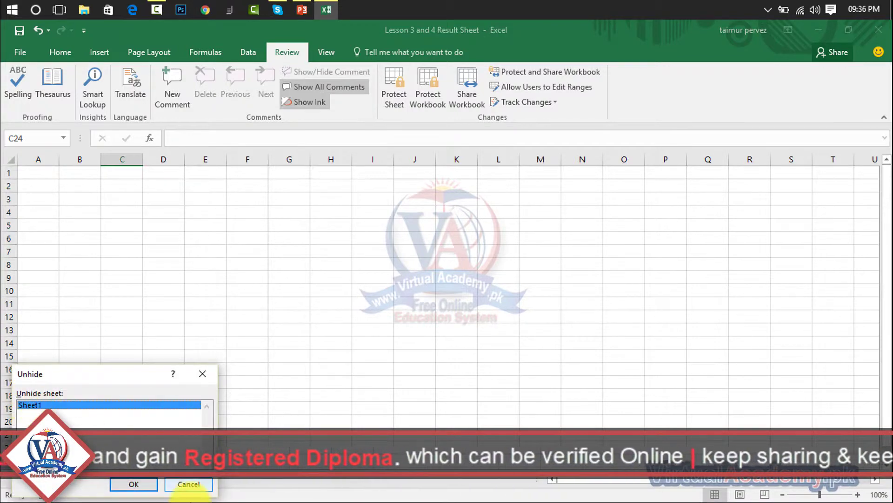
click(137, 486)
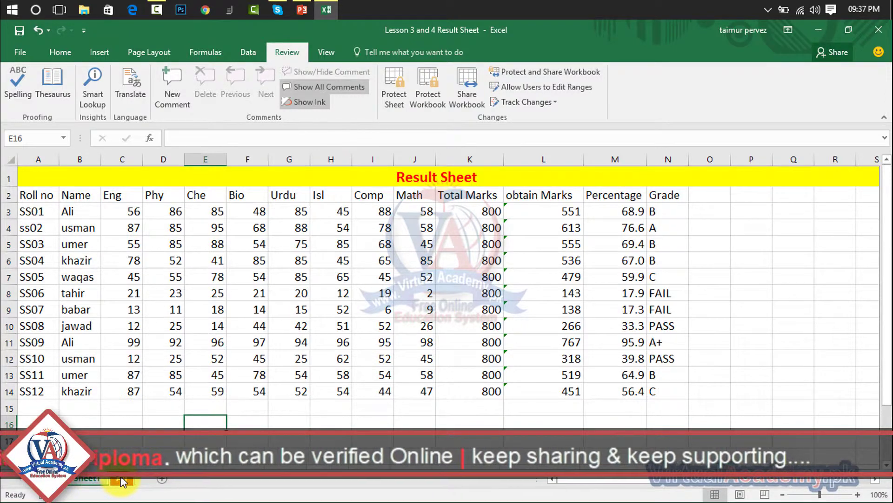
Step: Group all worksheets from the second sheet by selecting them together, and ungroup them by returning to Sheet1
right_click(121, 481)
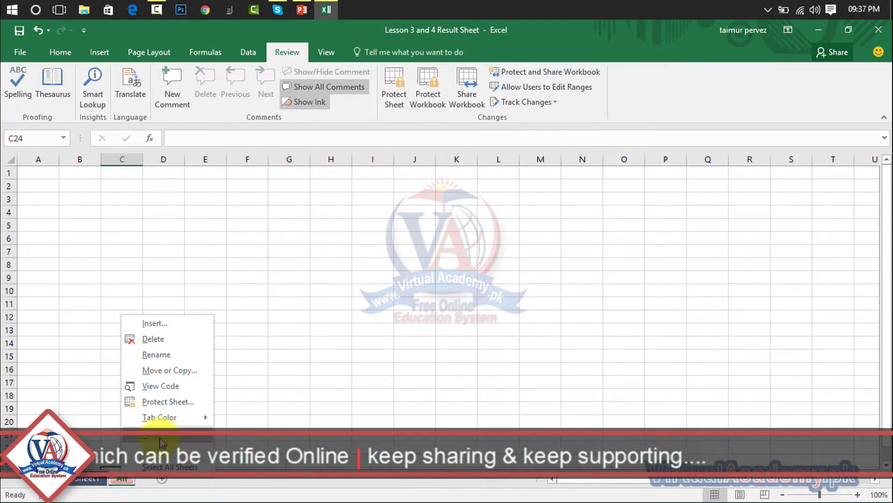
click(158, 467)
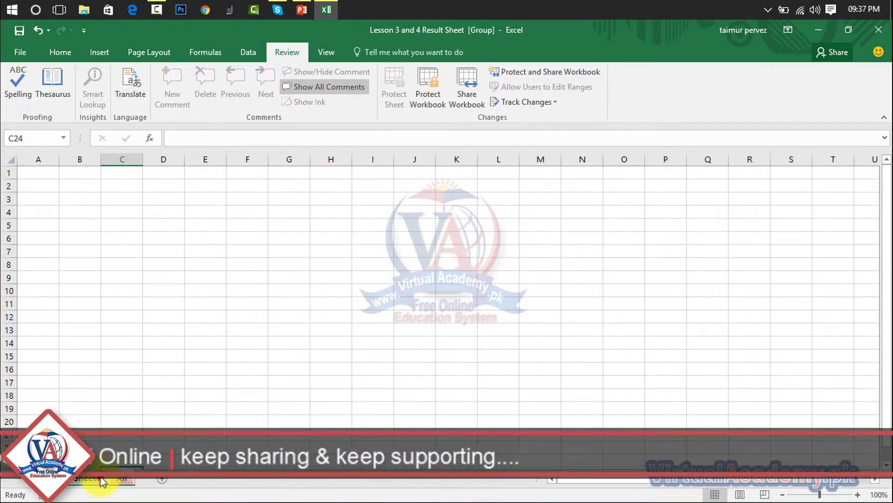
click(132, 479)
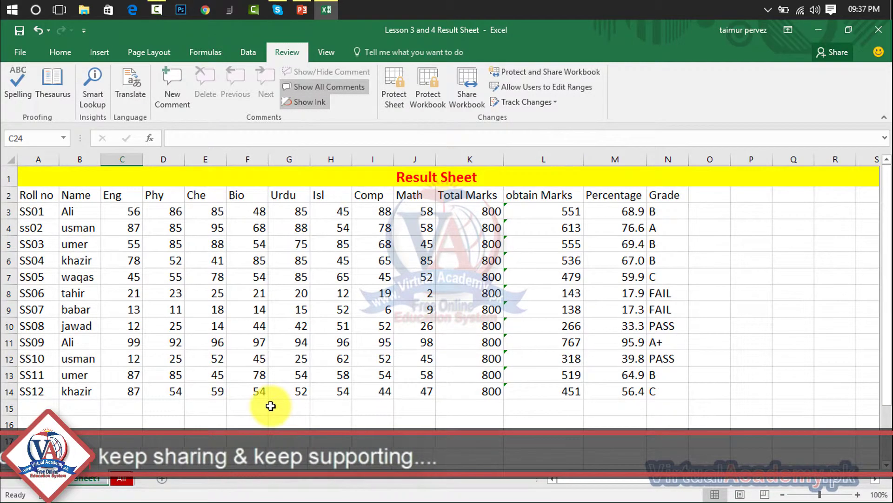
right_click(91, 482)
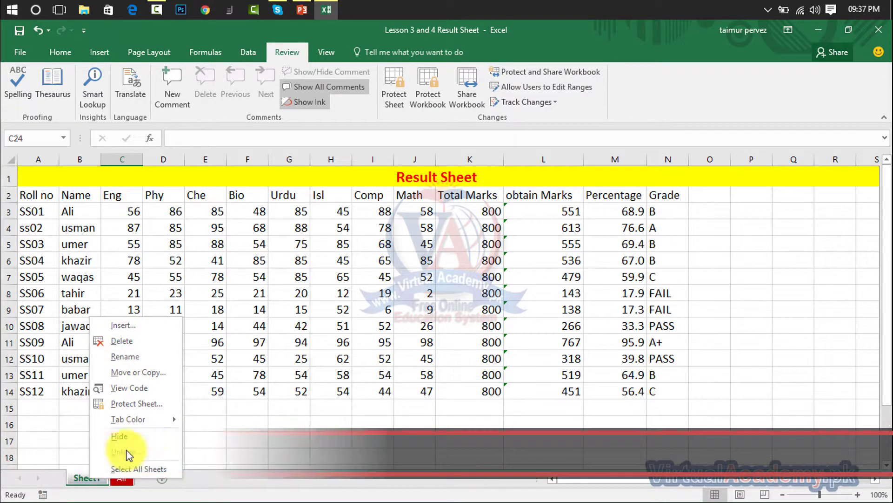
click(239, 422)
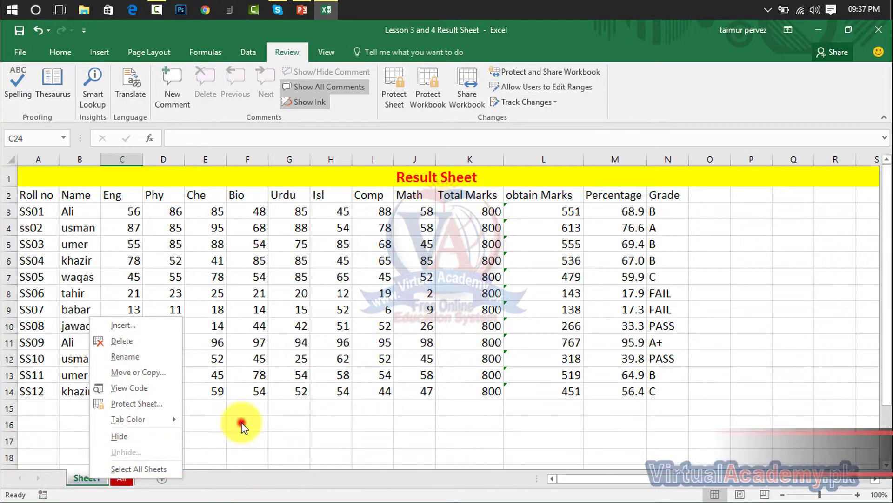
click(331, 51)
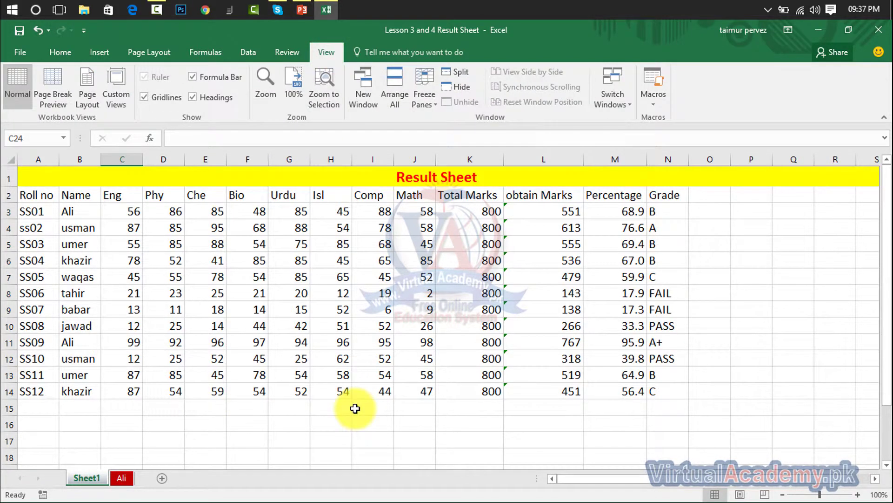